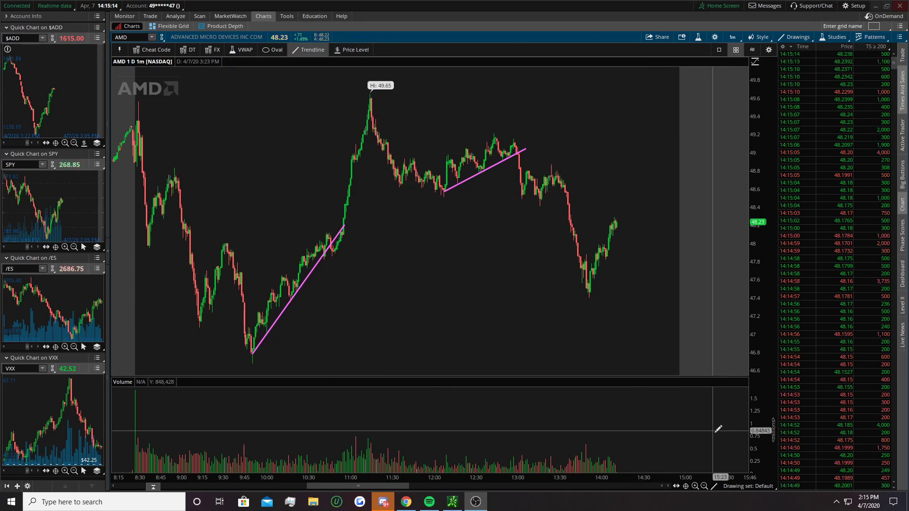
Bring up the drawing tools palette on the AMD chart and browse the Drawings menu
{"action": "left_click", "coordinate": [715, 487]}
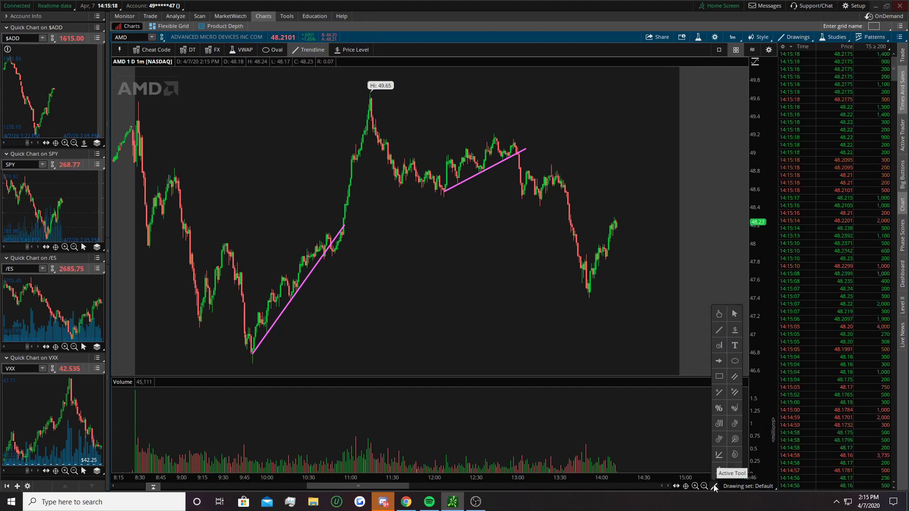
{"action": "left_click", "coordinate": [791, 38]}
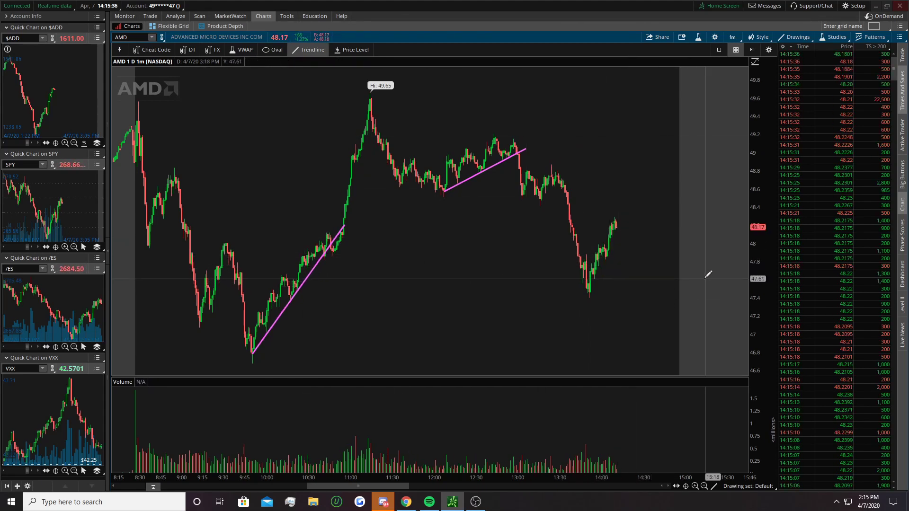
Hide the Times & Sales list and quick-chart sidebar, then zoom to 10:45–15:10
{"action": "left_click", "coordinate": [902, 91]}
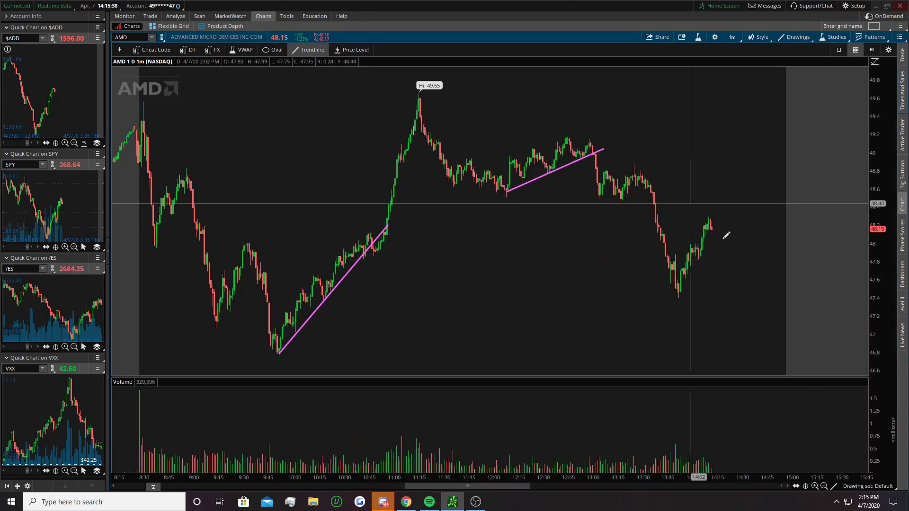
{"action": "left_click", "coordinate": [107, 149]}
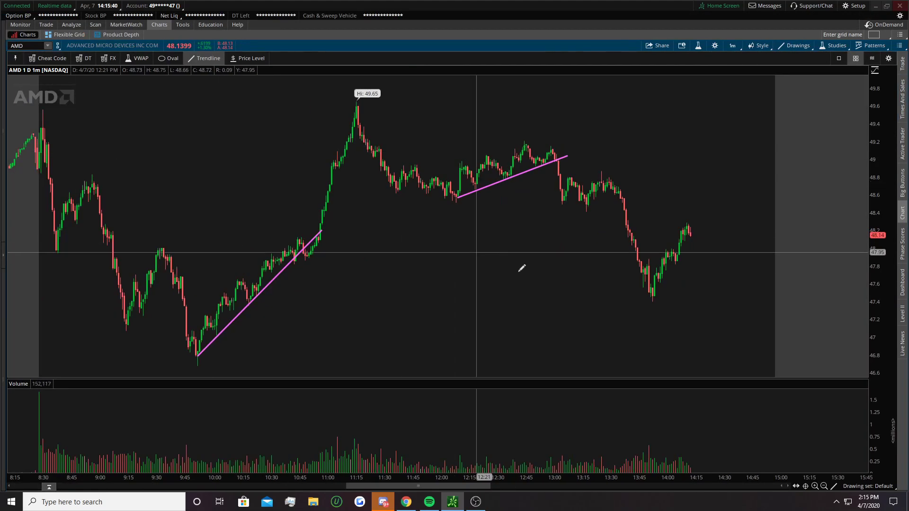
{"action": "left_click_drag", "start_coordinate": [630, 262], "coordinate": [303, 241]}
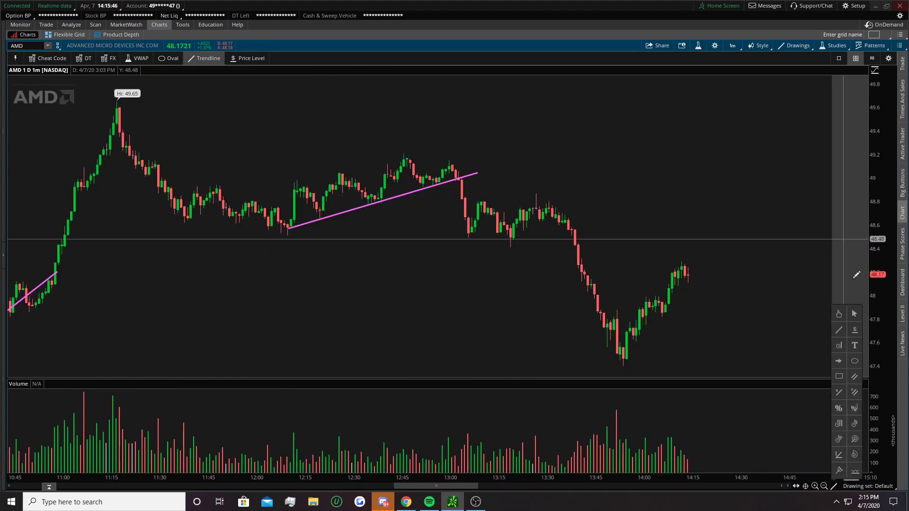
Draw a test trendline above the 12:10–13:05 highs, then remove that drawing
{"action": "left_click", "coordinate": [857, 361]}
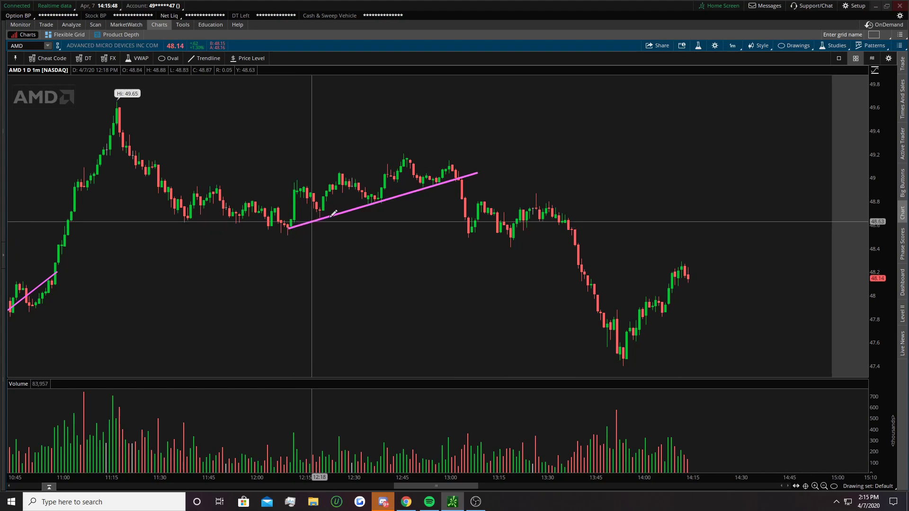
{"action": "left_click", "coordinate": [220, 56]}
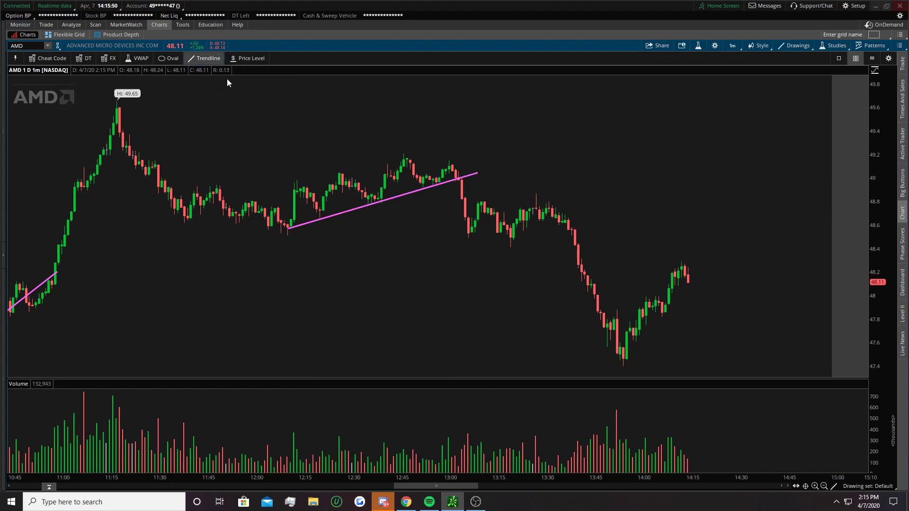
{"action": "left_click", "coordinate": [291, 189]}
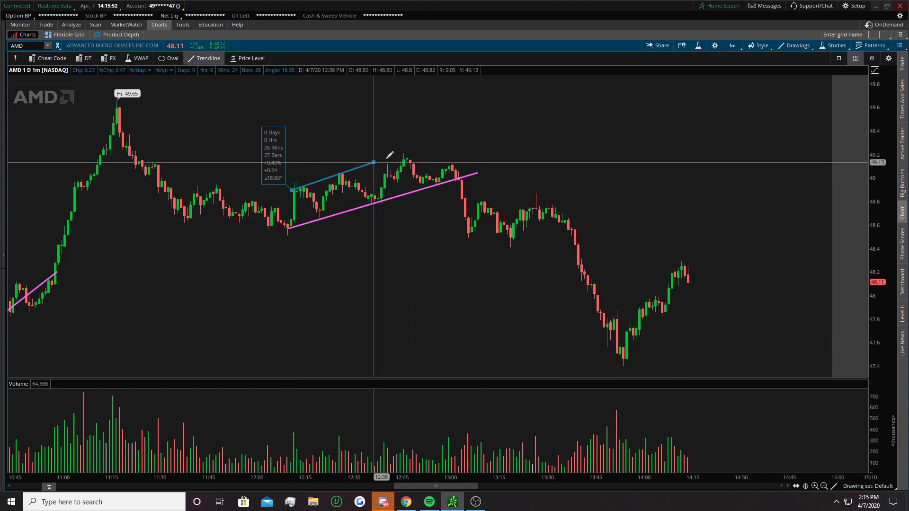
{"action": "left_click", "coordinate": [452, 138]}
{"action": "right_click", "coordinate": [437, 142]}
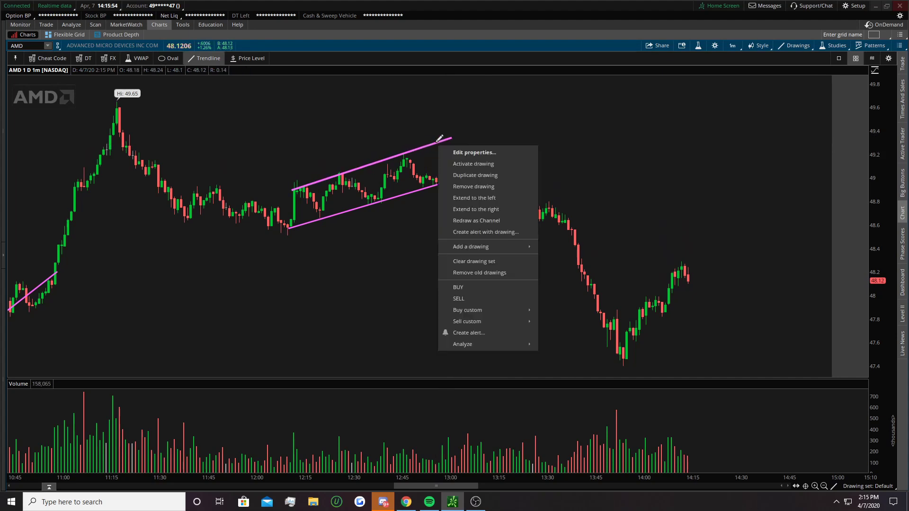
{"action": "left_click", "coordinate": [483, 187]}
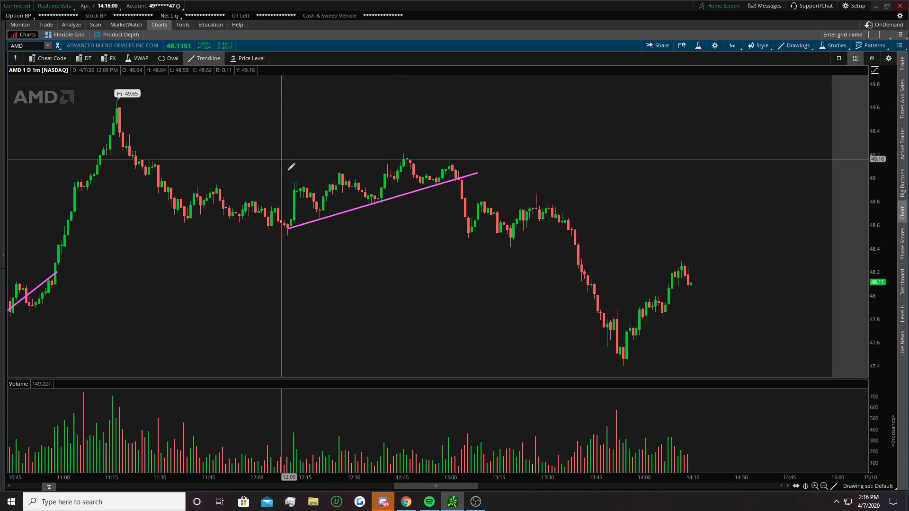
Draw a pink level across the 49.65 high and oval the 12:12 low and 12:18 dip
{"action": "left_click", "coordinate": [264, 158]}
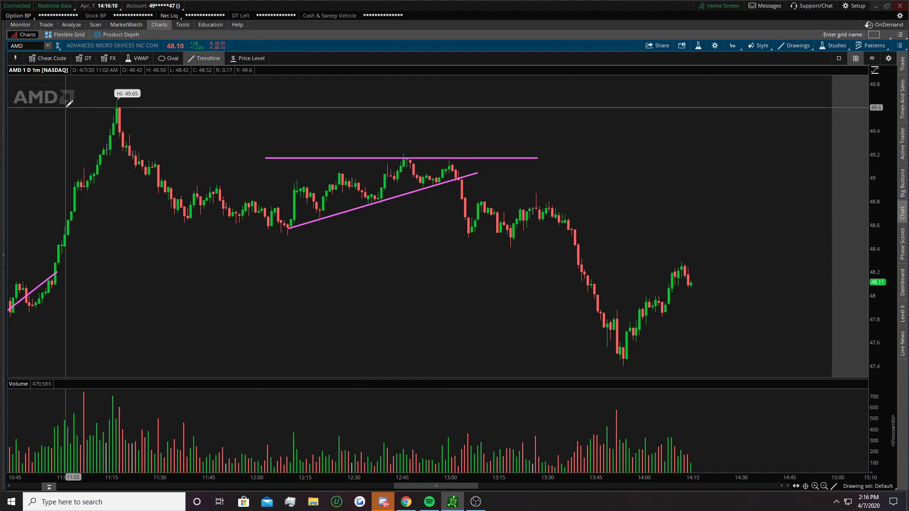
{"action": "left_click", "coordinate": [719, 102]}
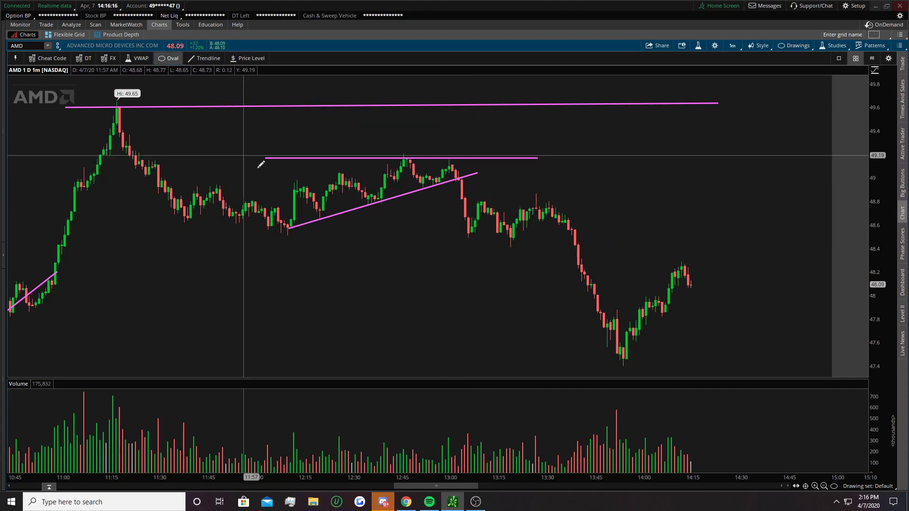
{"action": "left_click", "coordinate": [280, 226]}
{"action": "left_click", "coordinate": [297, 226]}
{"action": "left_click", "coordinate": [308, 209]}
{"action": "left_click", "coordinate": [333, 209]}
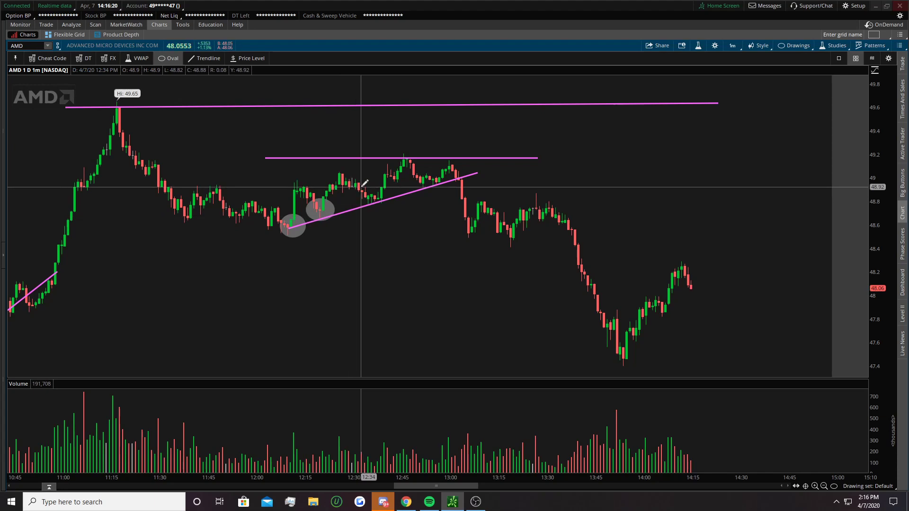
Oval the 12:30 dip and 12:48–13:00 highs, then nudge the trendline's right end later
{"action": "left_click", "coordinate": [361, 187]}
{"action": "left_click", "coordinate": [394, 207]}
{"action": "left_click", "coordinate": [411, 165]}
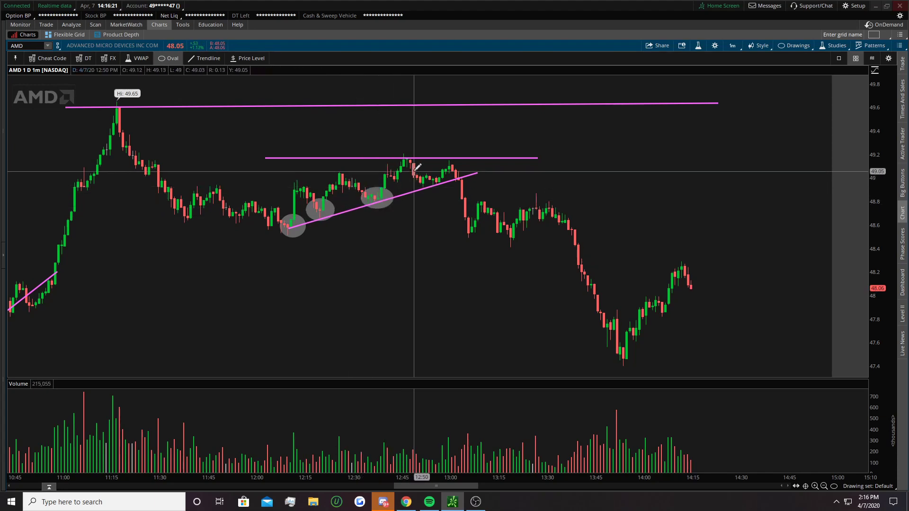
{"action": "left_click", "coordinate": [471, 196]}
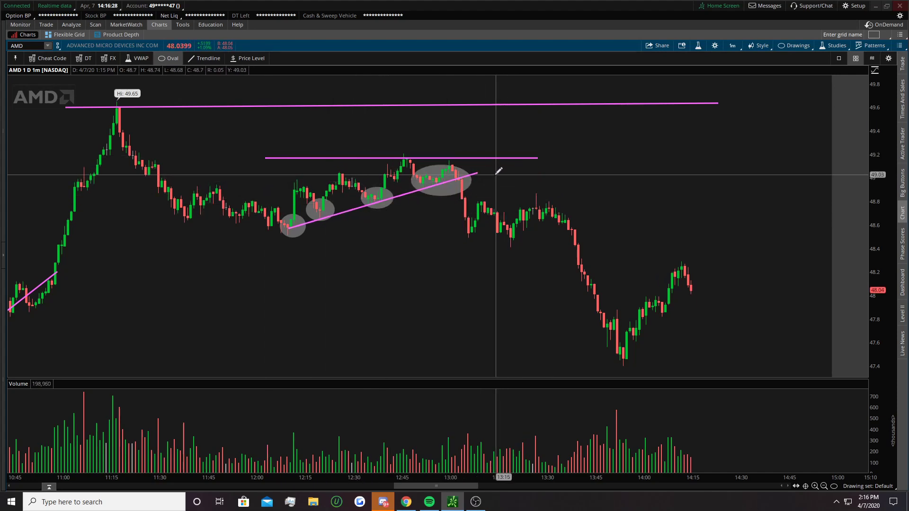
{"action": "left_click_drag", "start_coordinate": [474, 174], "coordinate": [477, 173]}
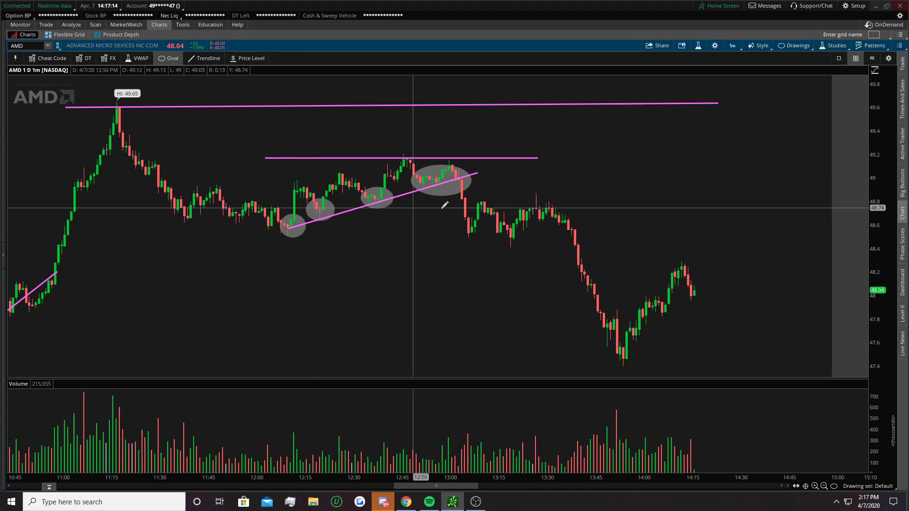
Draw a pink horizontal level near 48.75 from the 12:09 candle to about 13:55
{"action": "left_click", "coordinate": [280, 208]}
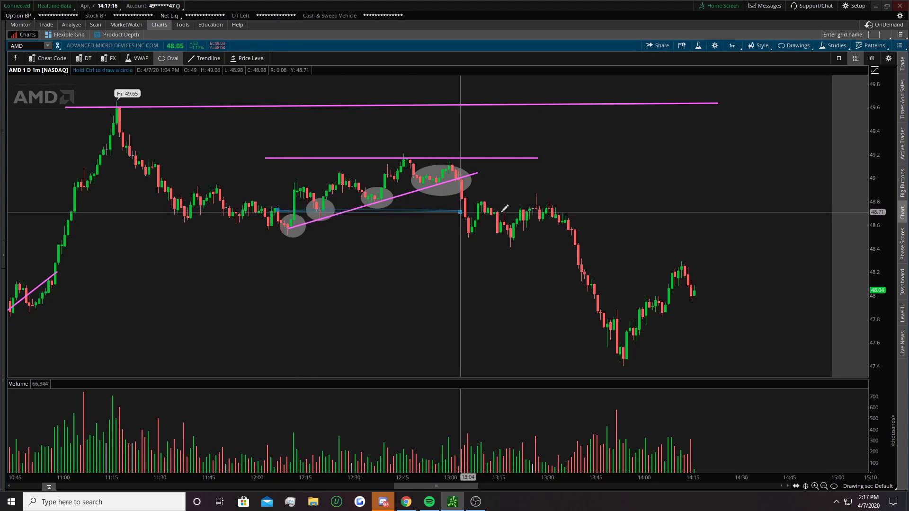
{"action": "left_click", "coordinate": [644, 209]}
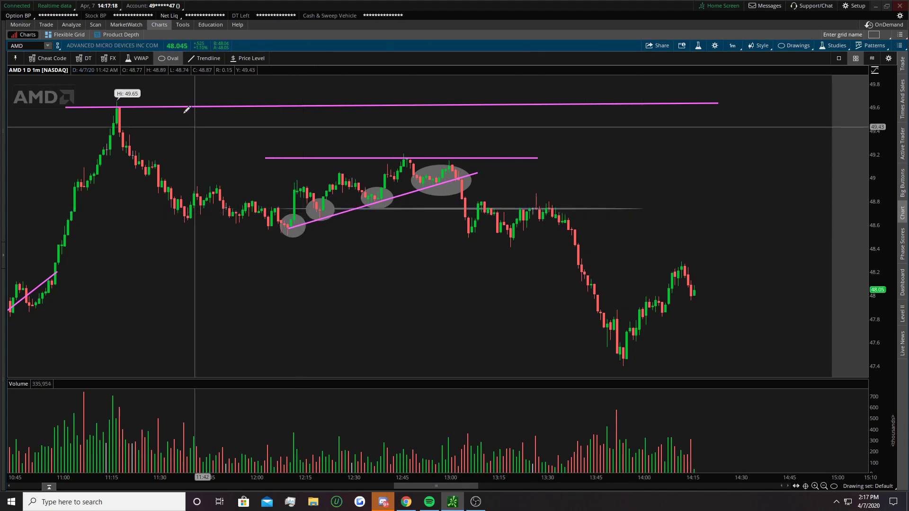
{"action": "left_click", "coordinate": [208, 58]}
{"action": "left_click", "coordinate": [282, 206]}
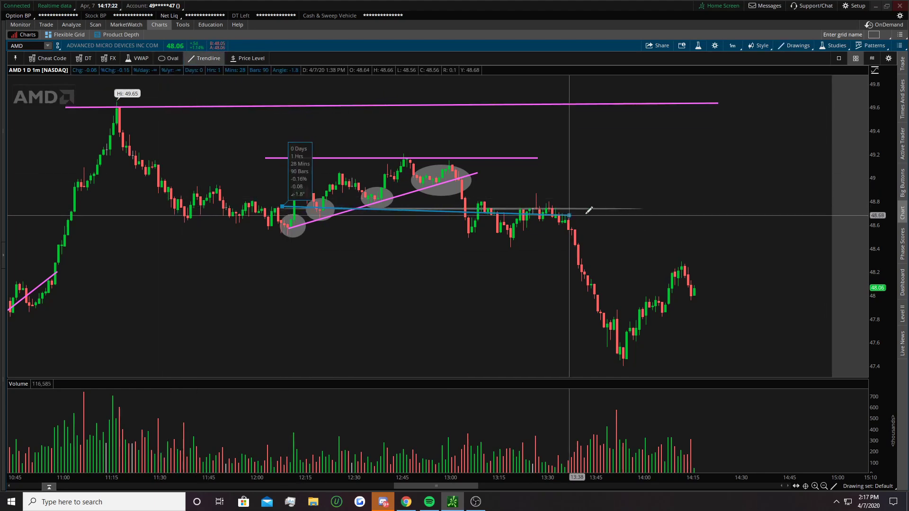
{"action": "left_click", "coordinate": [646, 207]}
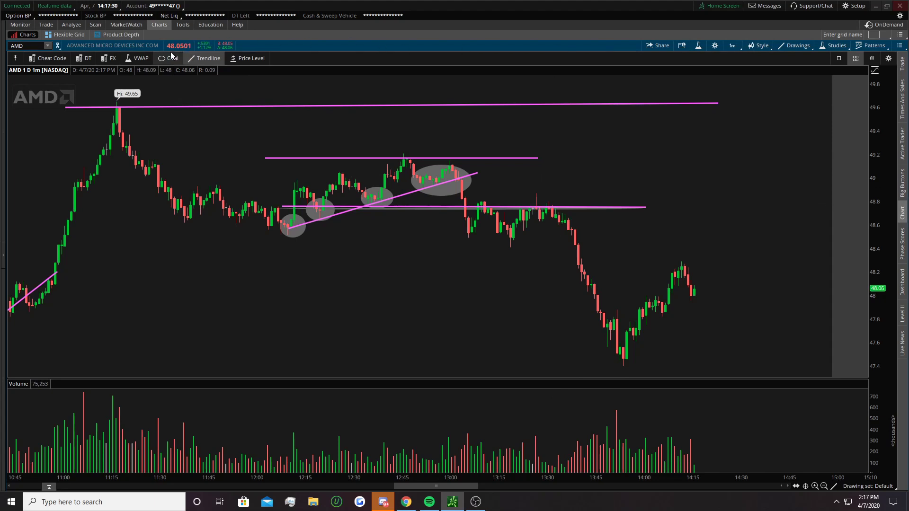
Circle the 13:00–13:40 consolidation with a grey oval and stretch a flat oval along 48.28
{"action": "left_click", "coordinate": [452, 198]}
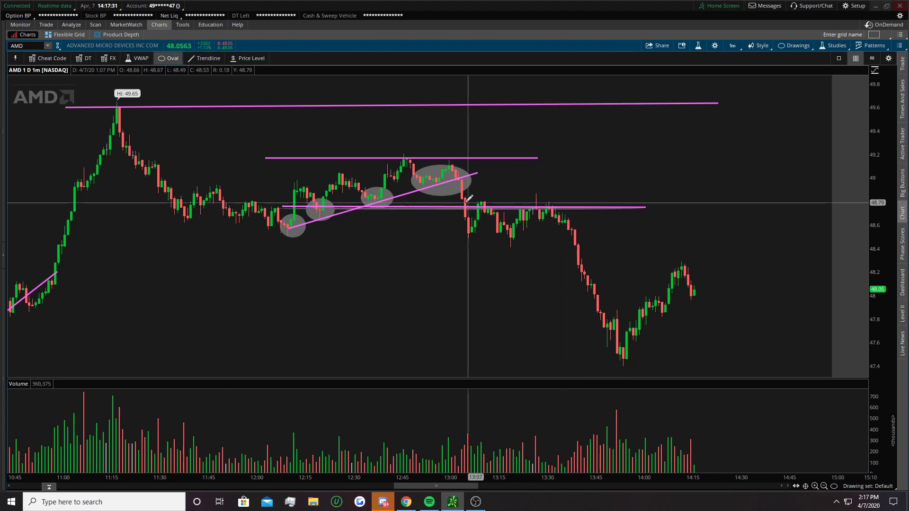
{"action": "left_click", "coordinate": [600, 223]}
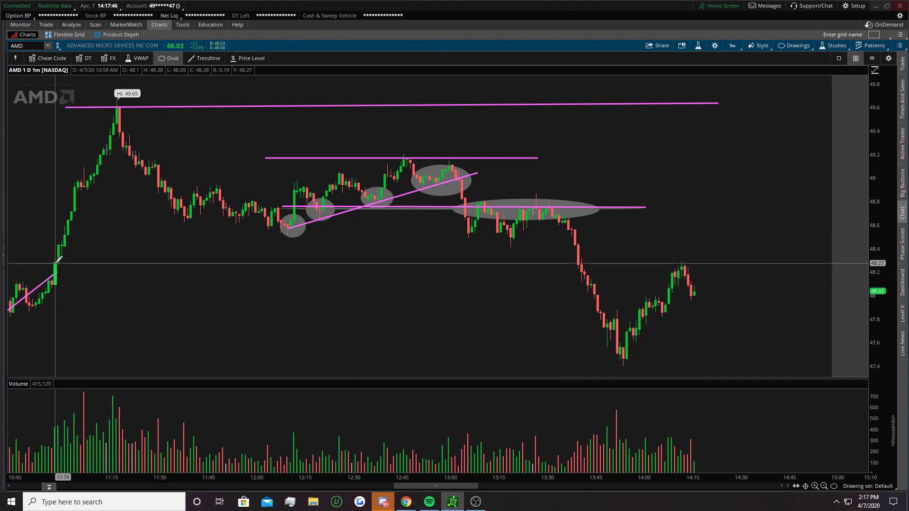
{"action": "mouse_move", "coordinate": [54, 261]}
{"action": "left_mouse_down"}
{"action": "mouse_move", "coordinate": [339, 270]}
{"action": "mouse_move", "coordinate": [754, 261]}
{"action": "left_mouse_up"}
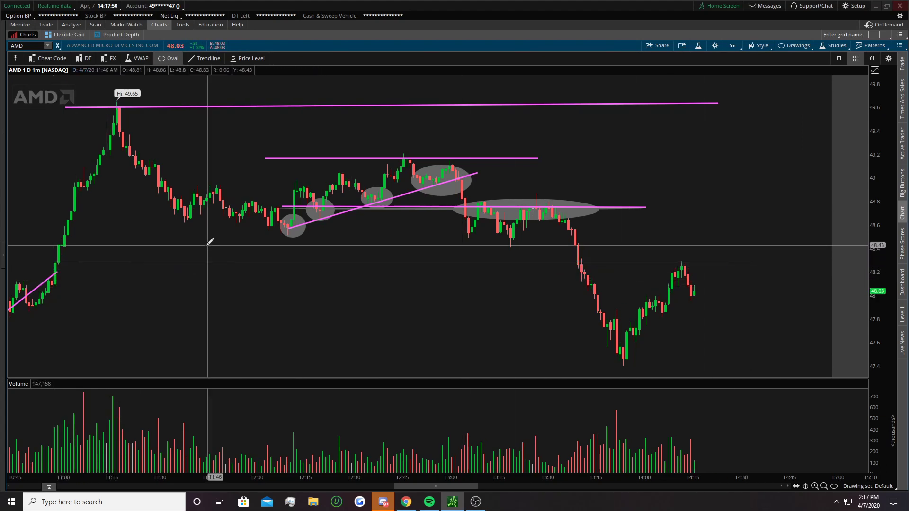
Delete the flat oval at 48.28 and draw a level from 10:45 across to 14:15
{"action": "right_click", "coordinate": [234, 261]}
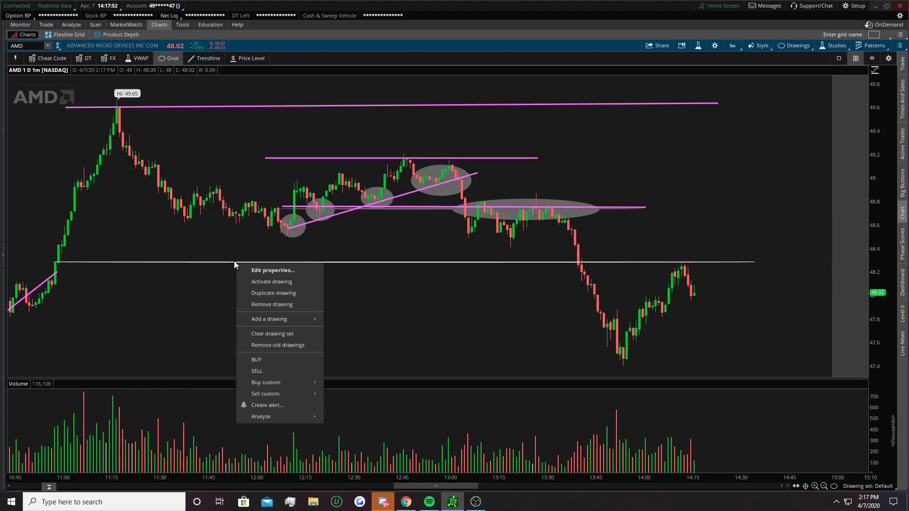
{"action": "left_click", "coordinate": [301, 306]}
{"action": "left_click", "coordinate": [204, 57]}
{"action": "left_click_drag", "start_coordinate": [408, 485], "coordinate": [389, 486]}
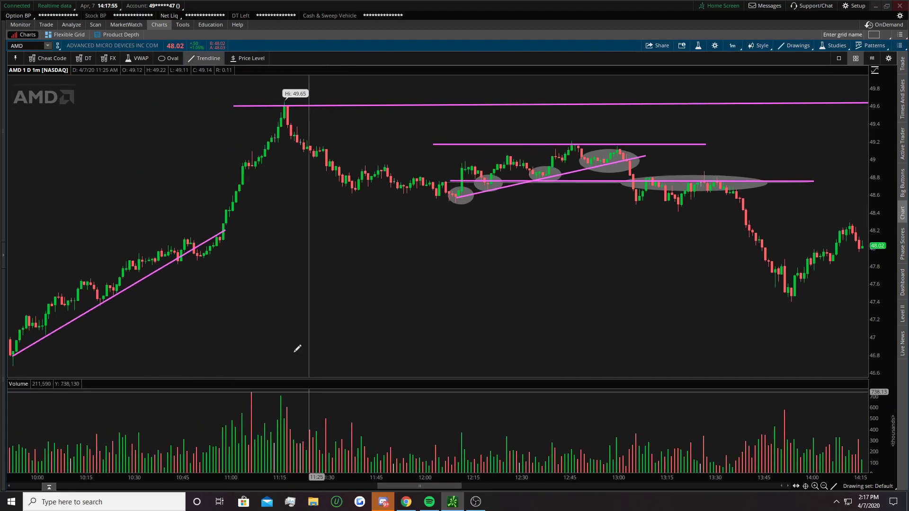
{"action": "left_click", "coordinate": [859, 231]}
Pan the chart so the session from about 11:30 shows with space on the right
{"action": "left_click_drag", "start_coordinate": [402, 484], "coordinate": [414, 485]}
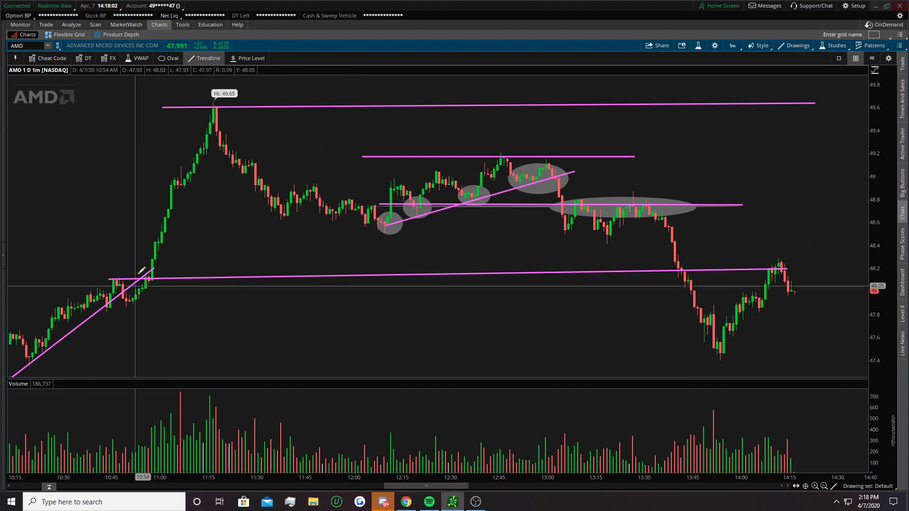
{"action": "mouse_move", "coordinate": [426, 489]}
{"action": "left_mouse_down"}
{"action": "mouse_move", "coordinate": [450, 486]}
{"action": "mouse_move", "coordinate": [429, 486]}
{"action": "left_mouse_up"}
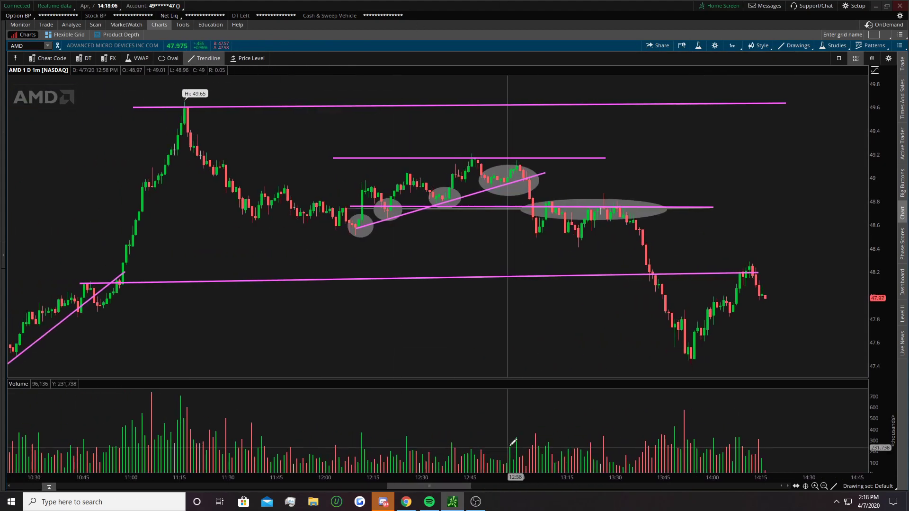
{"action": "left_click_drag", "start_coordinate": [435, 486], "coordinate": [454, 482]}
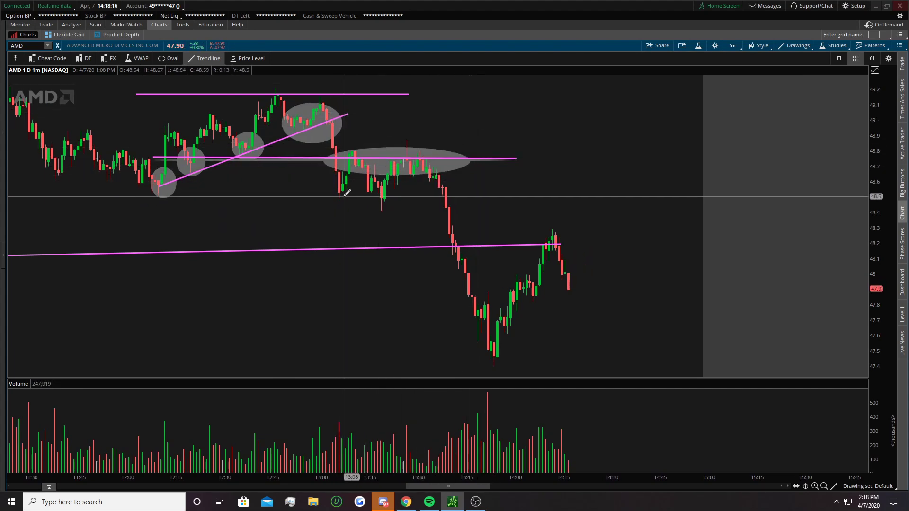
Draw a pink level near 48.55 from 11:30 beneath the midday lows to about 13:45
{"action": "left_click", "coordinate": [27, 191]}
{"action": "left_click", "coordinate": [578, 186]}
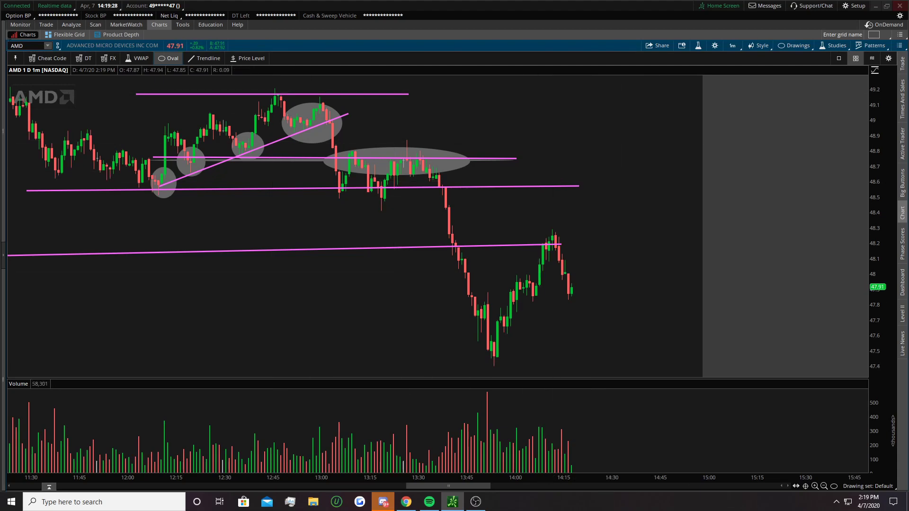
Load Boeing (BA) and clear all its existing chart drawings
{"action": "type", "text": "A"}
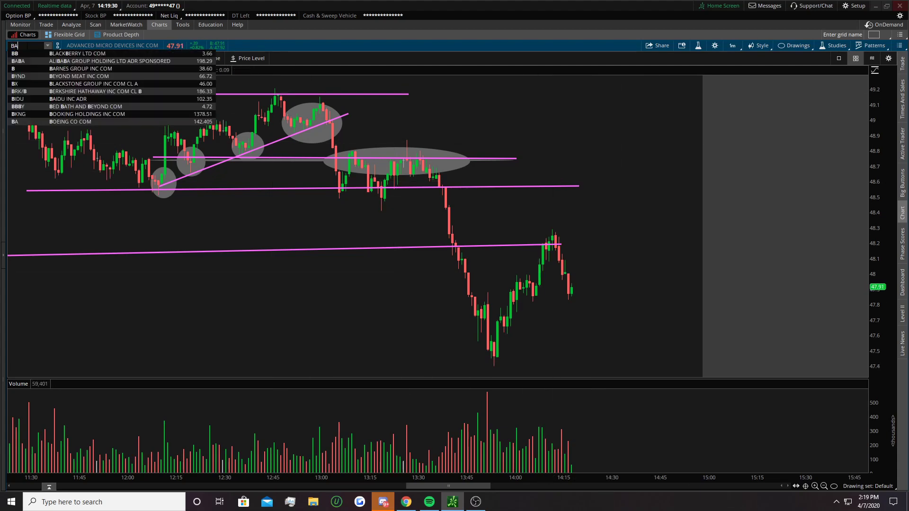
{"action": "key", "text": "Return"}
{"action": "right_click", "coordinate": [475, 314]}
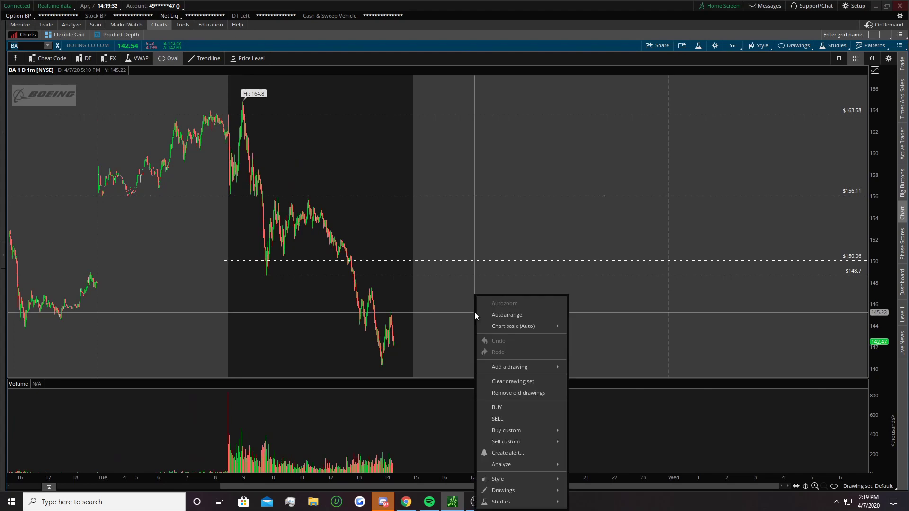
{"action": "left_click", "coordinate": [513, 382]}
{"action": "left_click", "coordinate": [481, 49]}
Zoom to today's session and anchor a trendline at the 9:45 low
{"action": "left_click_drag", "start_coordinate": [420, 331], "coordinate": [189, 300]}
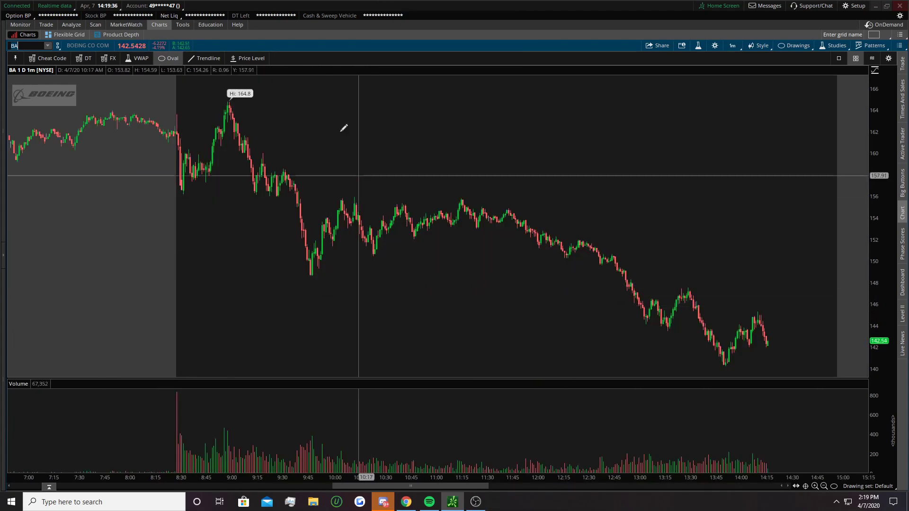
{"action": "left_click", "coordinate": [211, 58]}
{"action": "left_click", "coordinate": [312, 275]}
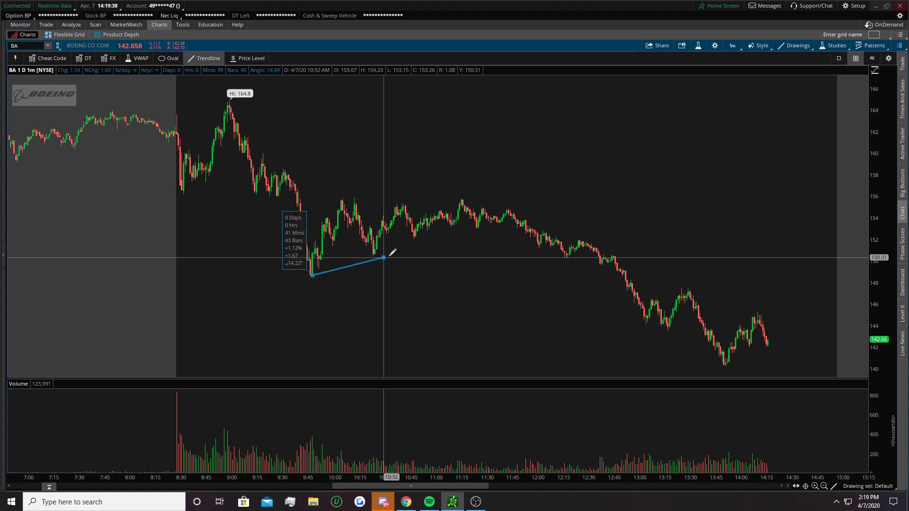
Extend the rising trendline to the right and add a level at the 164.7 high
{"action": "right_click", "coordinate": [473, 231]}
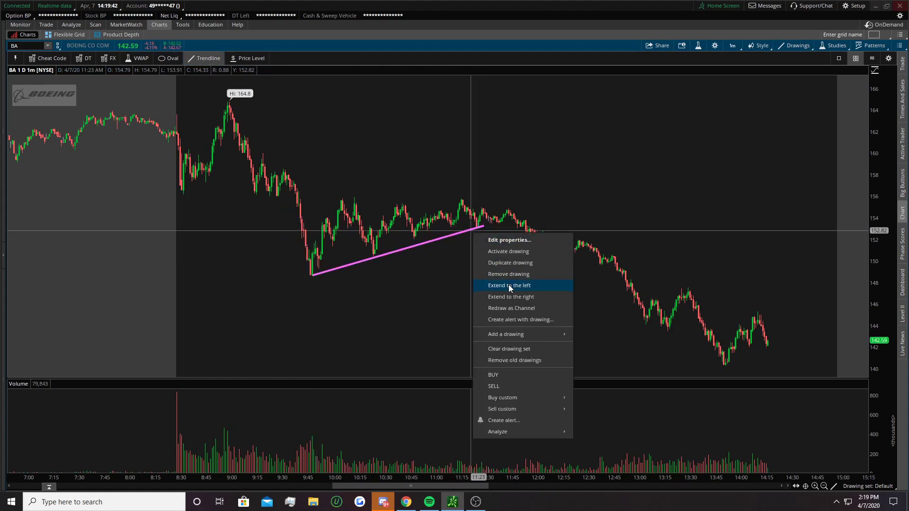
{"action": "left_click", "coordinate": [512, 296]}
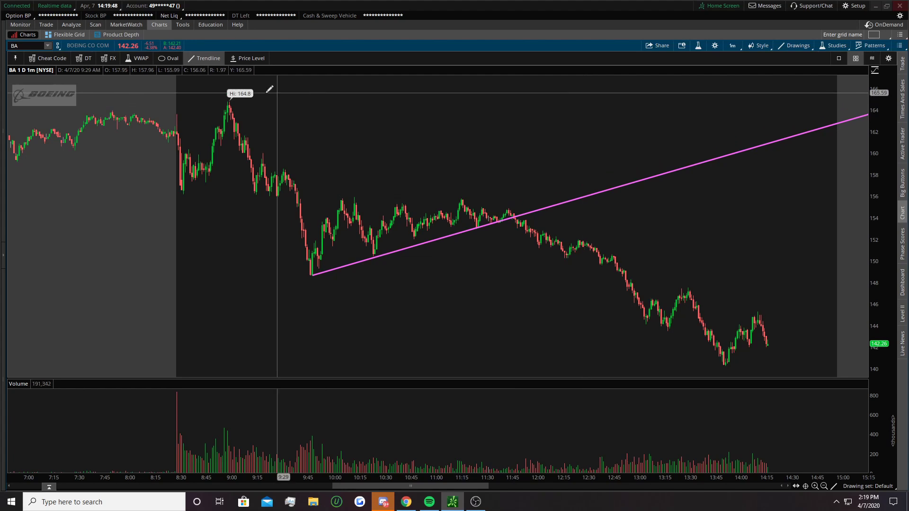
{"action": "left_click", "coordinate": [177, 102]}
{"action": "left_click", "coordinate": [658, 105]}
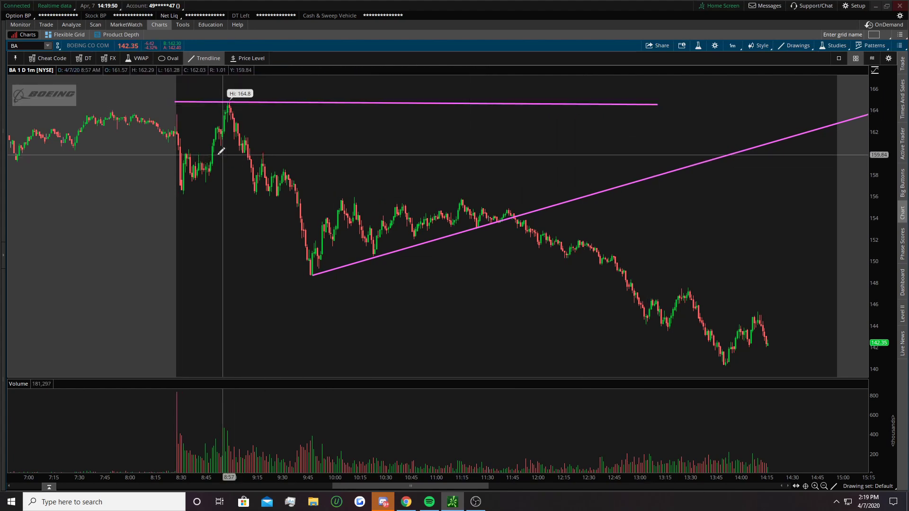
Add pink levels near 160.6, 156.4 and at the 9:45 low near 148.7
{"action": "left_click", "coordinate": [706, 145]}
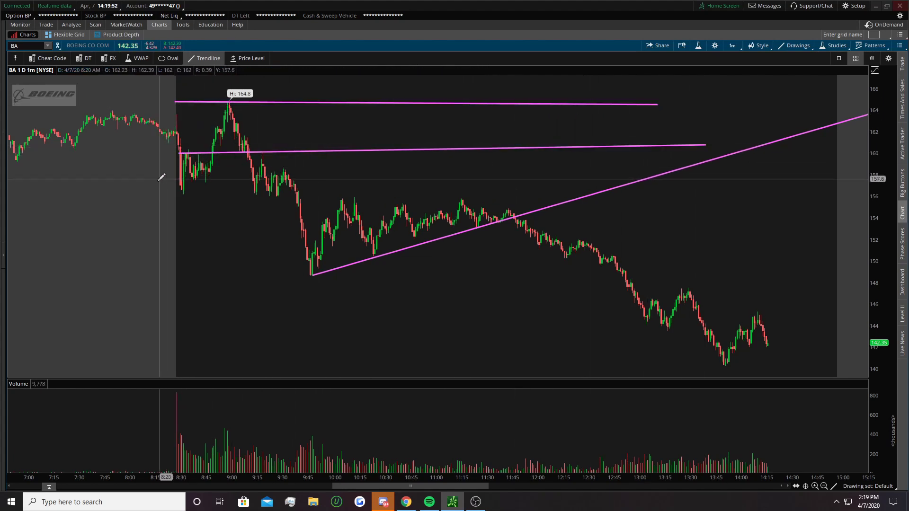
{"action": "left_click", "coordinate": [153, 194]}
{"action": "left_click", "coordinate": [738, 190]}
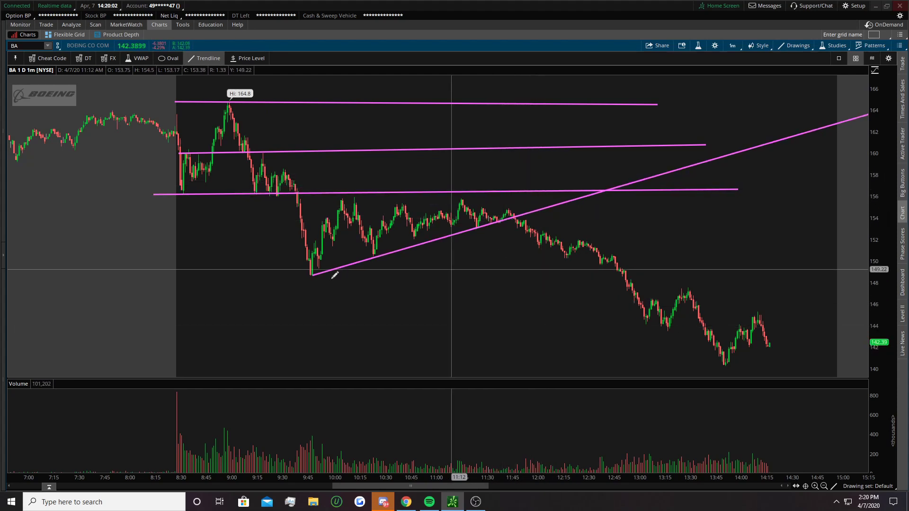
{"action": "left_click", "coordinate": [312, 275]}
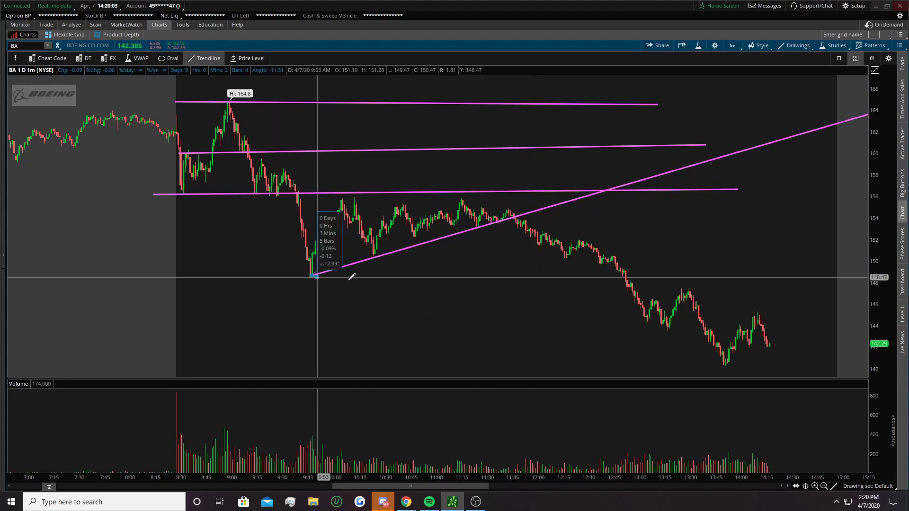
{"action": "left_click", "coordinate": [756, 273]}
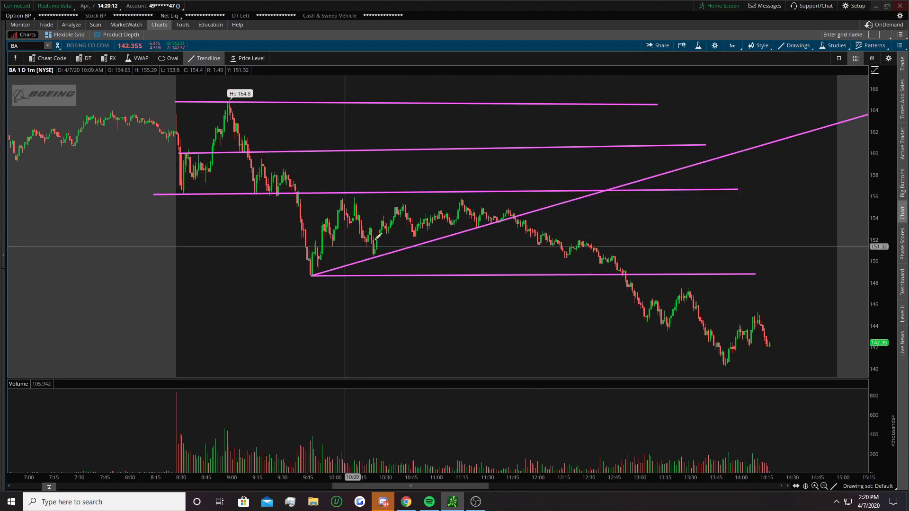
{"action": "right_click", "coordinate": [457, 261]}
Clear all Boeing drawings and redraw the rising trendline from the 9:45 low
{"action": "left_click", "coordinate": [511, 347]}
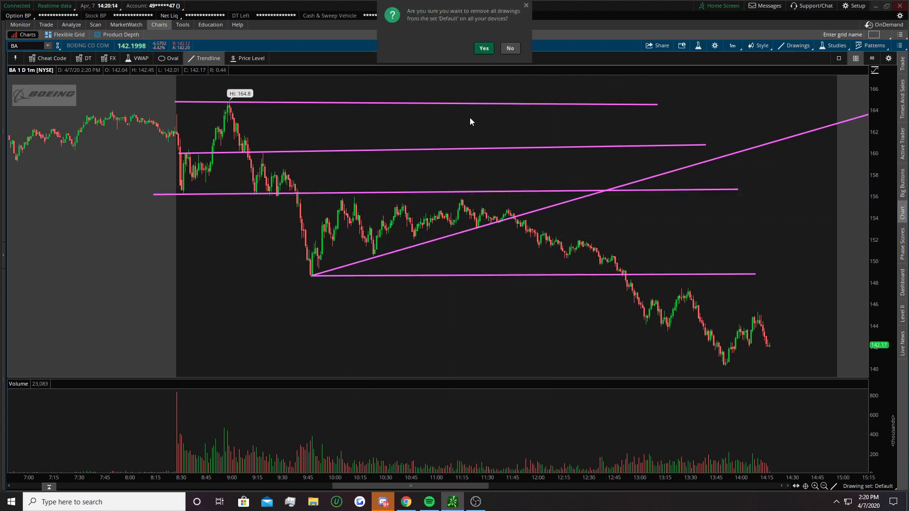
{"action": "left_click", "coordinate": [483, 48]}
{"action": "left_click", "coordinate": [313, 277]}
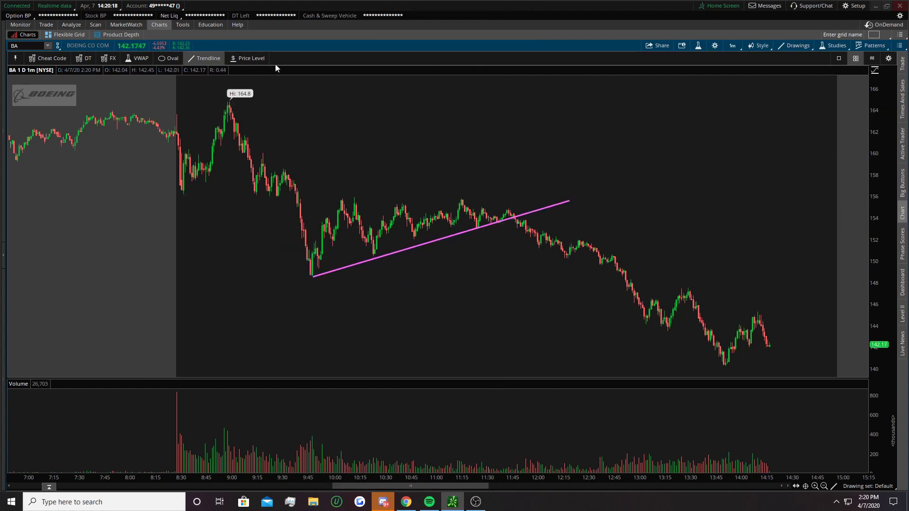
Mark the 9:45, 10:25 and 10:45 lows and 11:15–11:45 highs with grey ovals
{"action": "left_click", "coordinate": [172, 59]}
{"action": "left_click", "coordinate": [312, 270]}
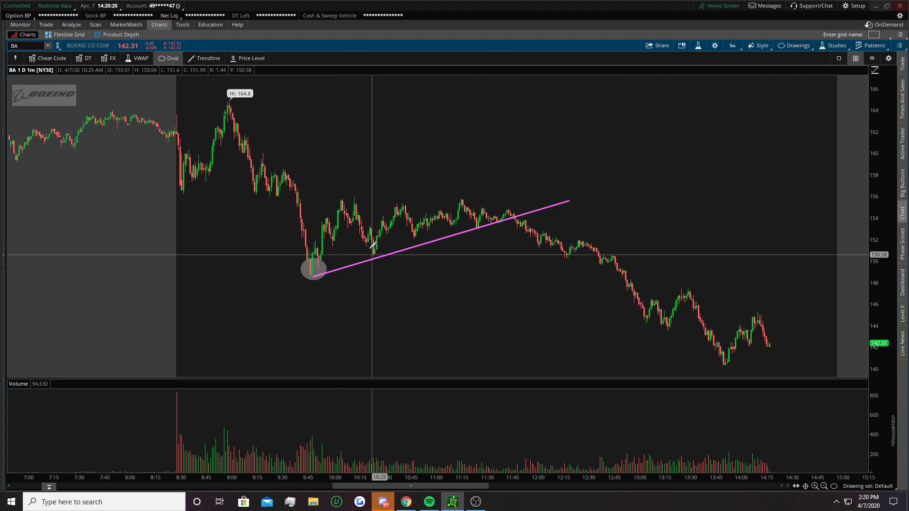
{"action": "left_click", "coordinate": [382, 266]}
{"action": "left_click", "coordinate": [400, 228]}
{"action": "left_click", "coordinate": [432, 251]}
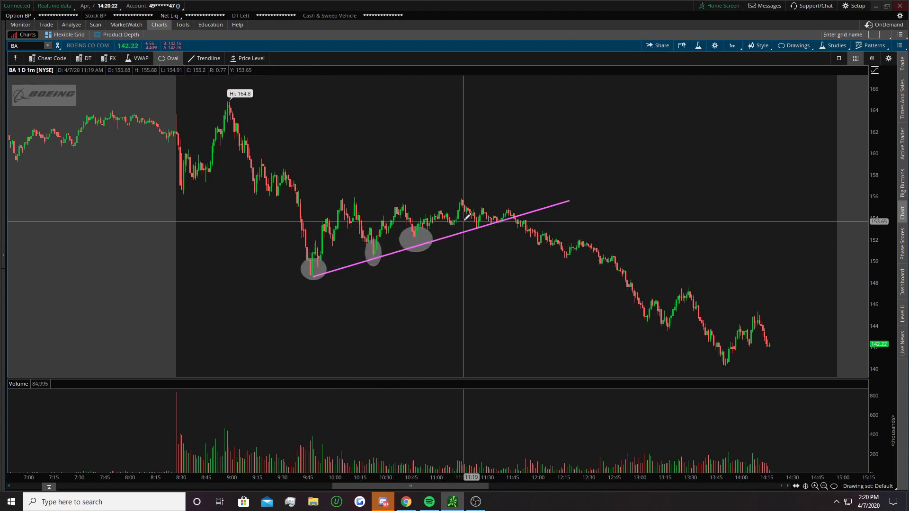
{"action": "left_click", "coordinate": [462, 208]}
{"action": "left_click", "coordinate": [520, 229]}
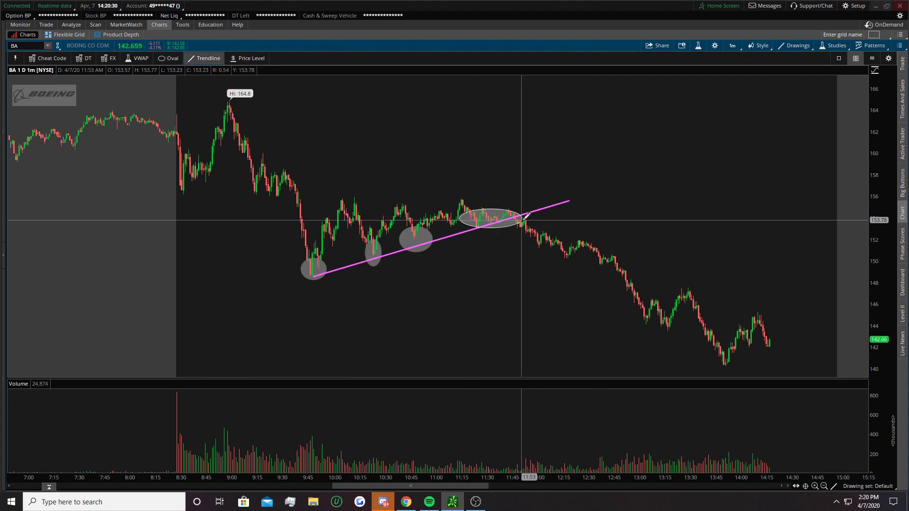
Draw pink levels from the 9:45 low near 149, the 10:25 oval and 10:45 oval near 152
{"action": "left_click_drag", "start_coordinate": [520, 221], "coordinate": [535, 220]}
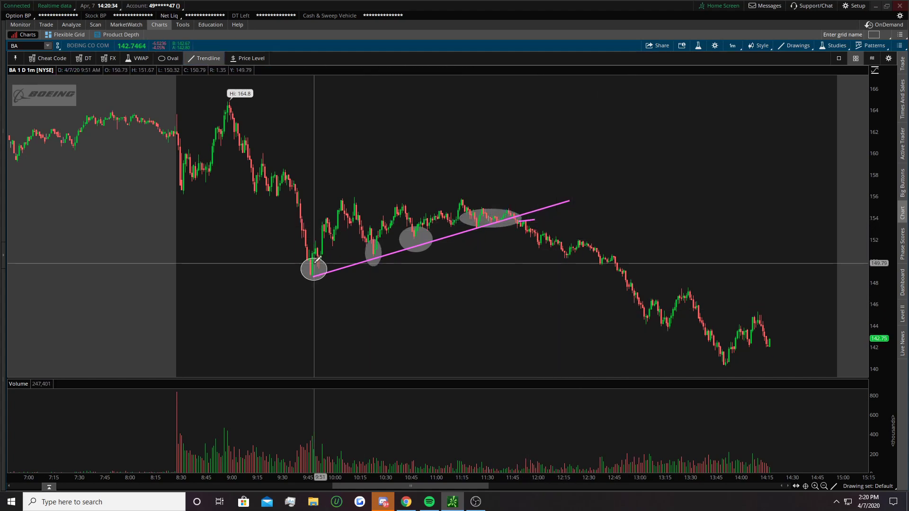
{"action": "mouse_move", "coordinate": [312, 275]}
{"action": "left_mouse_down"}
{"action": "mouse_move", "coordinate": [761, 286]}
{"action": "mouse_move", "coordinate": [791, 277]}
{"action": "left_mouse_up"}
{"action": "mouse_move", "coordinate": [371, 253]}
{"action": "left_mouse_down"}
{"action": "mouse_move", "coordinate": [650, 265]}
{"action": "mouse_move", "coordinate": [804, 258]}
{"action": "left_mouse_up"}
{"action": "left_click_drag", "start_coordinate": [415, 236], "coordinate": [759, 242]}
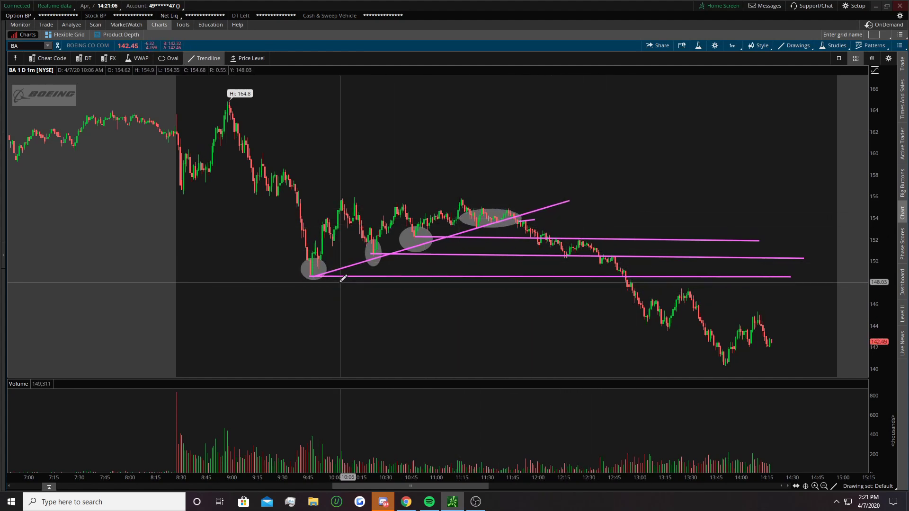
Open the Boeing chart's timeframe choices
{"action": "left_click", "coordinate": [732, 45]}
Switch to 5D 5m for the long 147.5 level, then return to 1D 1m zoomed on today
{"action": "left_click", "coordinate": [711, 110]}
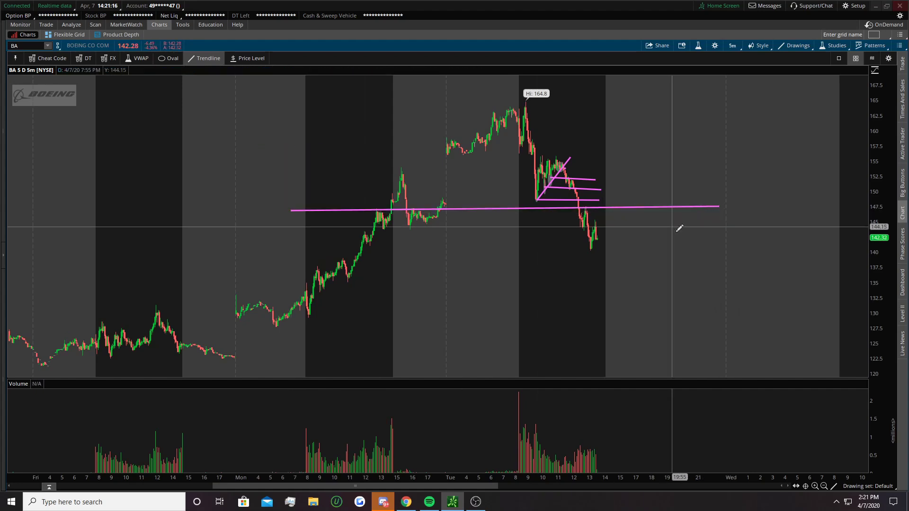
{"action": "left_click", "coordinate": [733, 45]}
{"action": "left_click", "coordinate": [704, 86]}
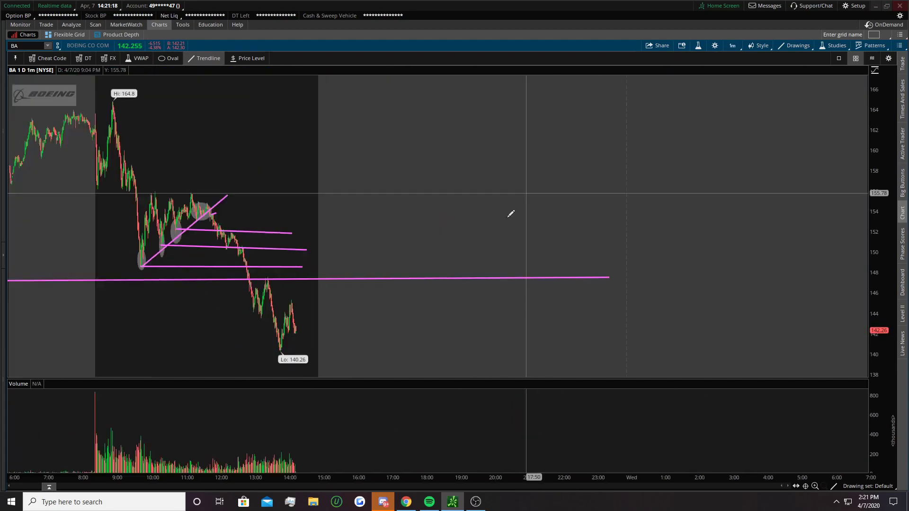
{"action": "left_click_drag", "start_coordinate": [473, 284], "coordinate": [229, 283]}
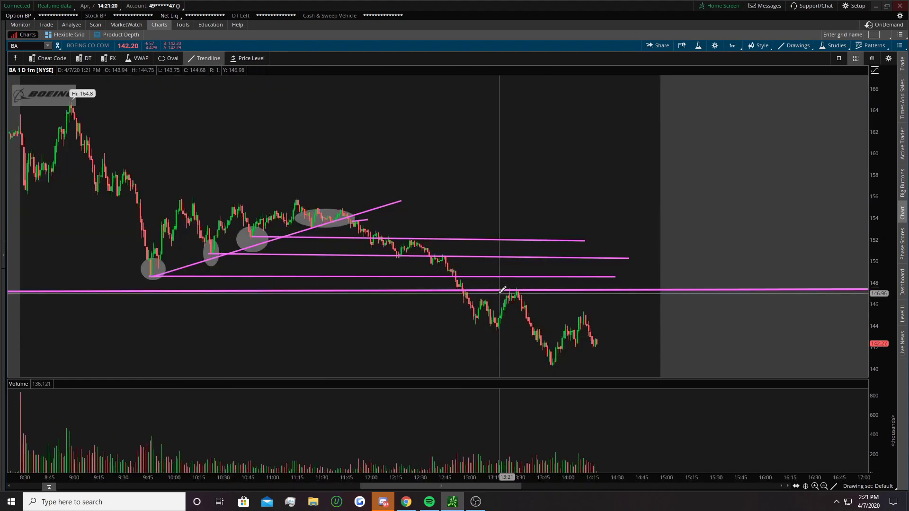
Circle the 13:00 and 13:25 touches of the 147.5 level with grey ovals
{"action": "left_click", "coordinate": [457, 284]}
{"action": "left_click", "coordinate": [476, 302]}
{"action": "left_click", "coordinate": [492, 284]}
{"action": "left_click", "coordinate": [537, 302]}
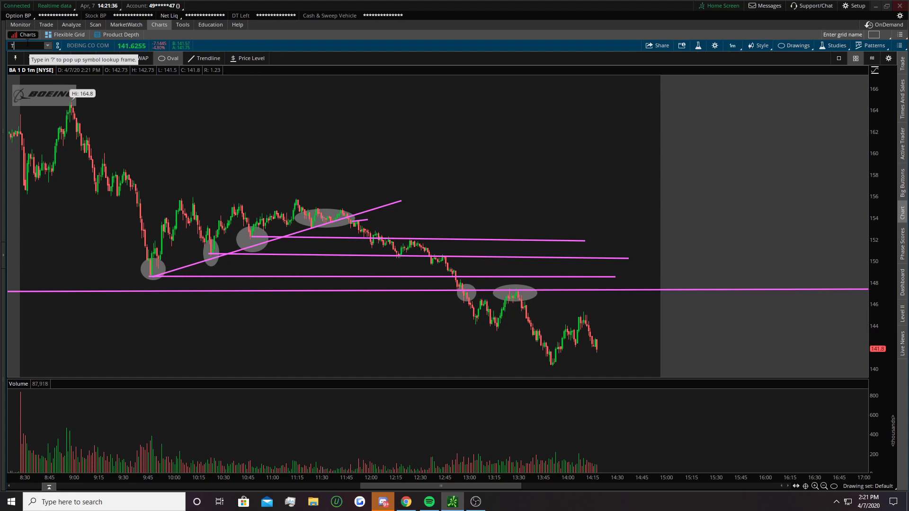
Load the TSLA chart and clear its old drawing set
{"action": "type", "text": "LA"}
{"action": "key", "text": "Return"}
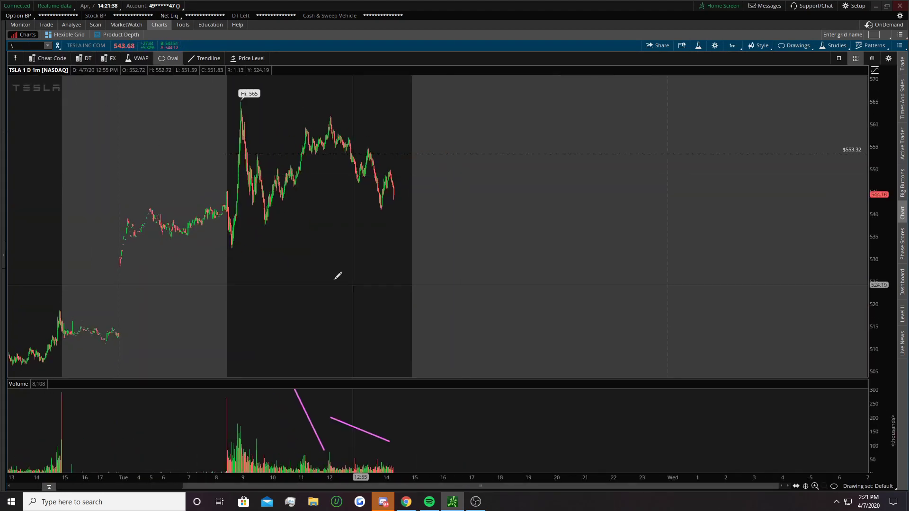
{"action": "right_click", "coordinate": [334, 267]}
{"action": "left_click", "coordinate": [386, 365]}
{"action": "key", "text": "Return"}
Zoom into today's session and start the pink trendline at the 12:00 peak
{"action": "left_click_drag", "start_coordinate": [428, 109], "coordinate": [150, 210]}
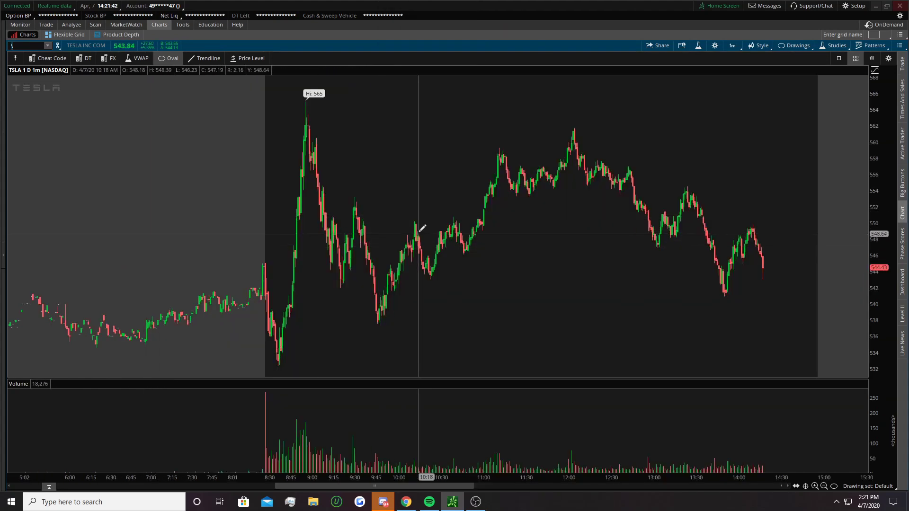
{"action": "left_click_drag", "start_coordinate": [439, 485], "coordinate": [475, 487]}
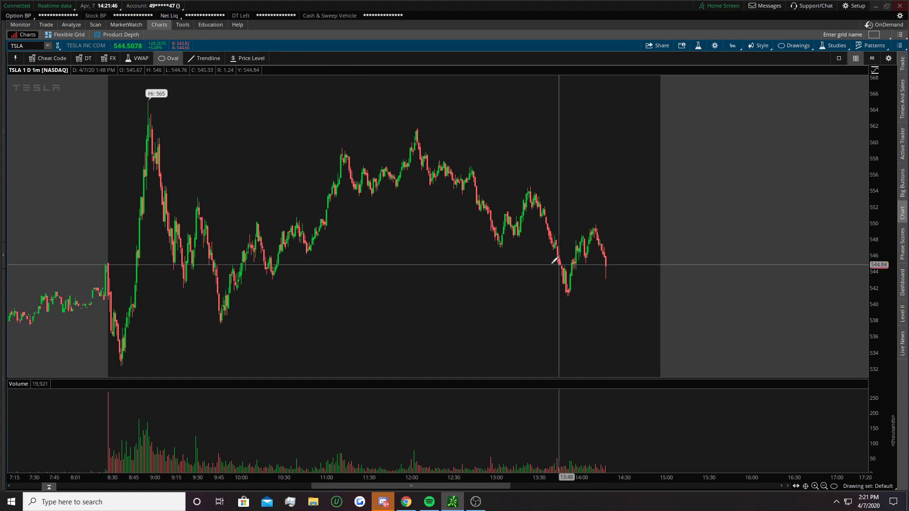
{"action": "left_click", "coordinate": [419, 128]}
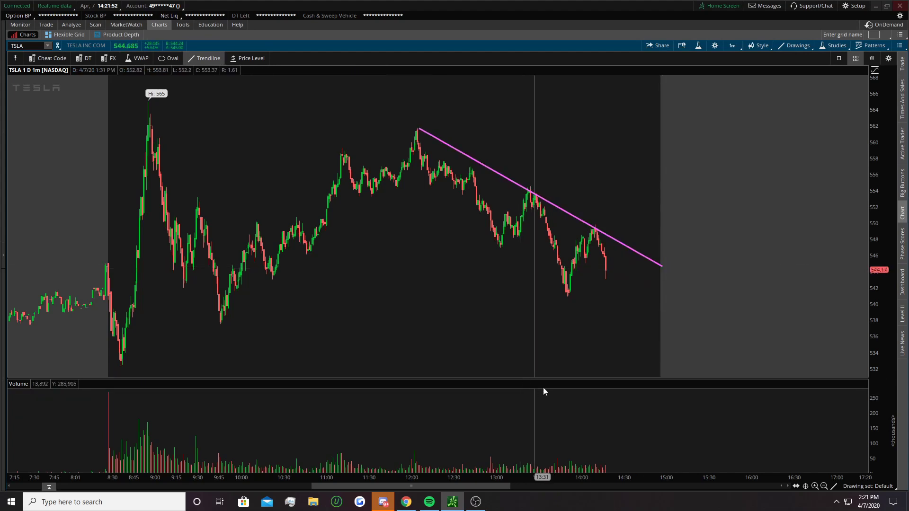
Draw pink TSLA levels near 545, 541.5, 538 and 533
{"action": "left_click", "coordinate": [80, 263]}
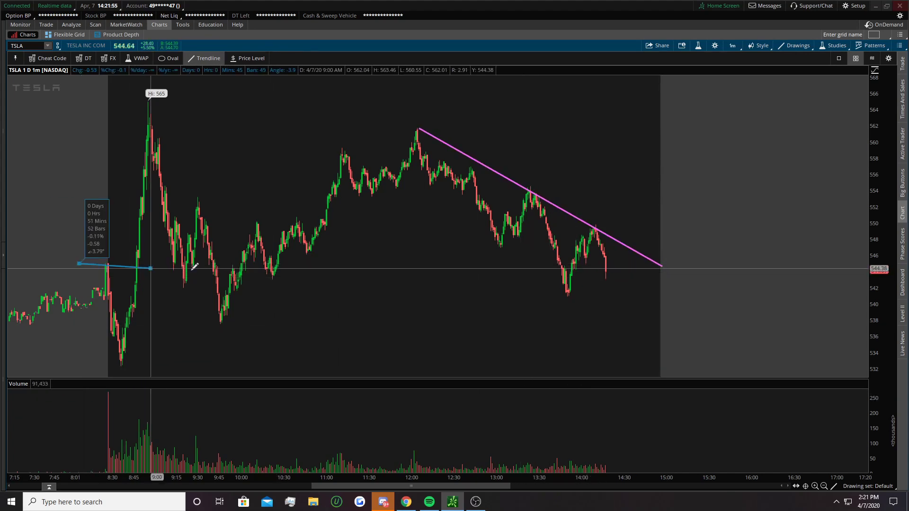
{"action": "left_click", "coordinate": [784, 263]}
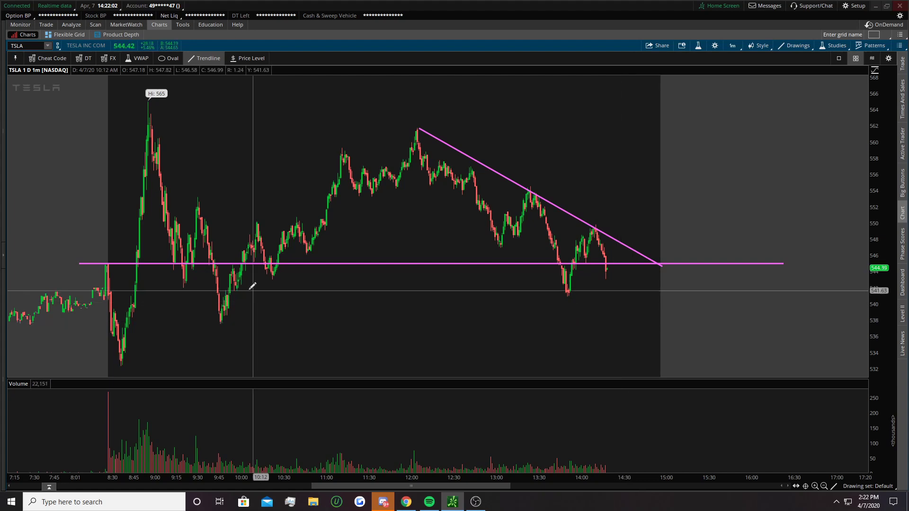
{"action": "left_click", "coordinate": [66, 293]}
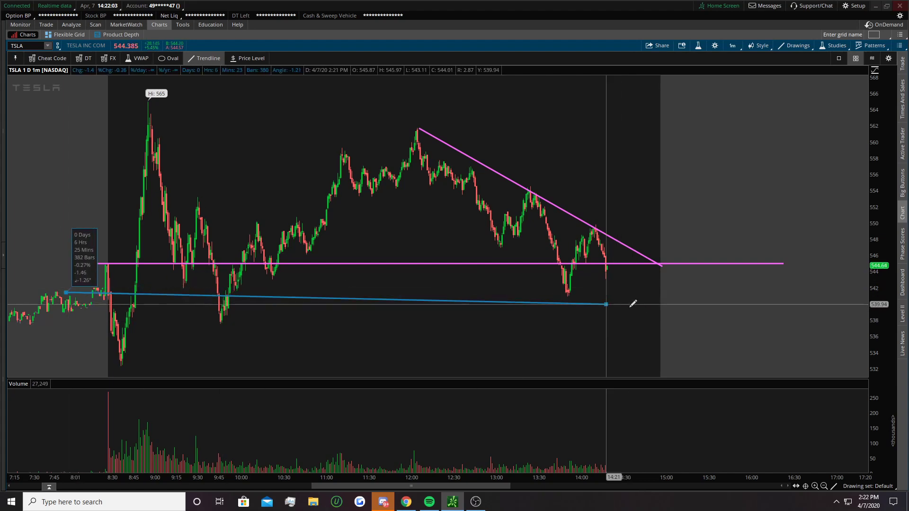
{"action": "left_click", "coordinate": [783, 293]}
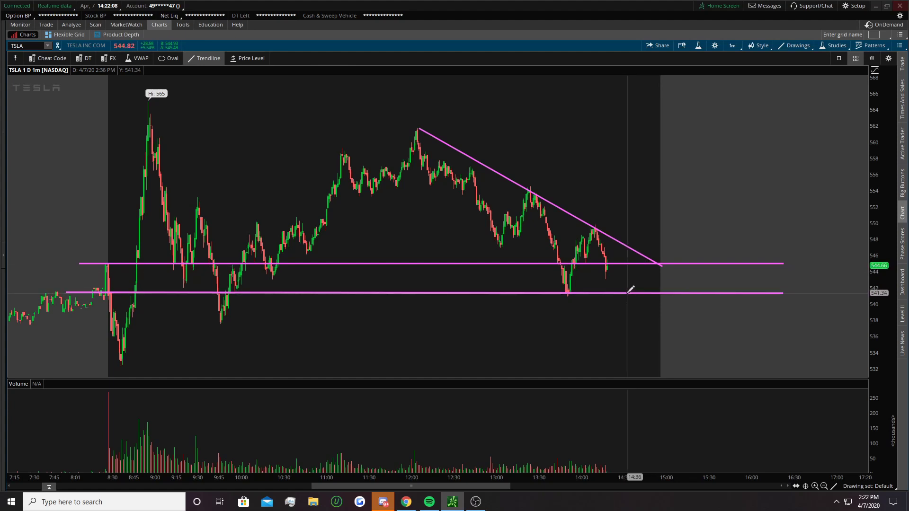
{"action": "left_click", "coordinate": [43, 322]}
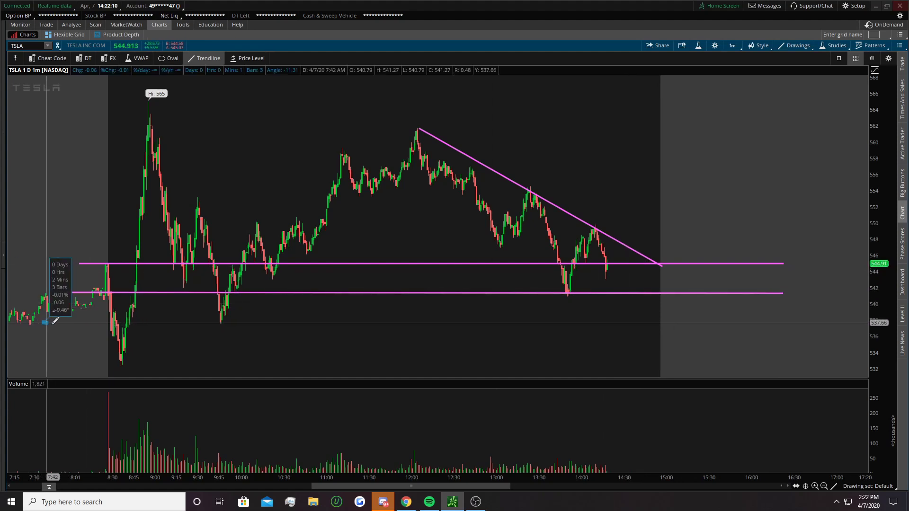
{"action": "left_click", "coordinate": [810, 319]}
{"action": "left_click", "coordinate": [60, 361]}
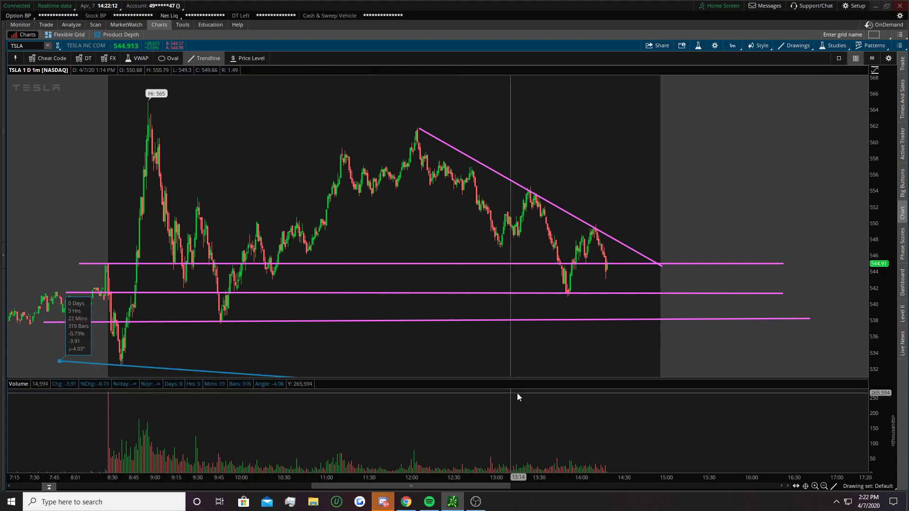
{"action": "left_click", "coordinate": [747, 359]}
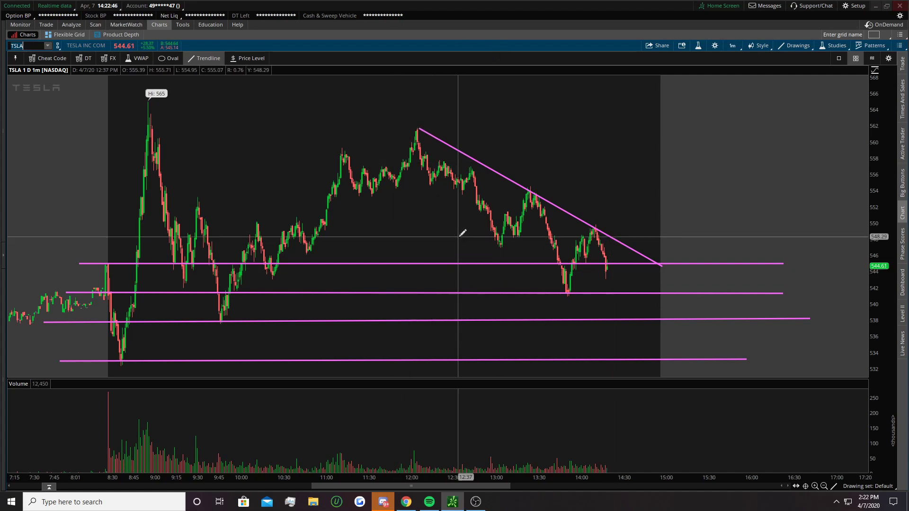
Add a parallel lower trendline down to the 13:45 low, then load the AMZN chart
{"action": "left_click", "coordinate": [391, 189]}
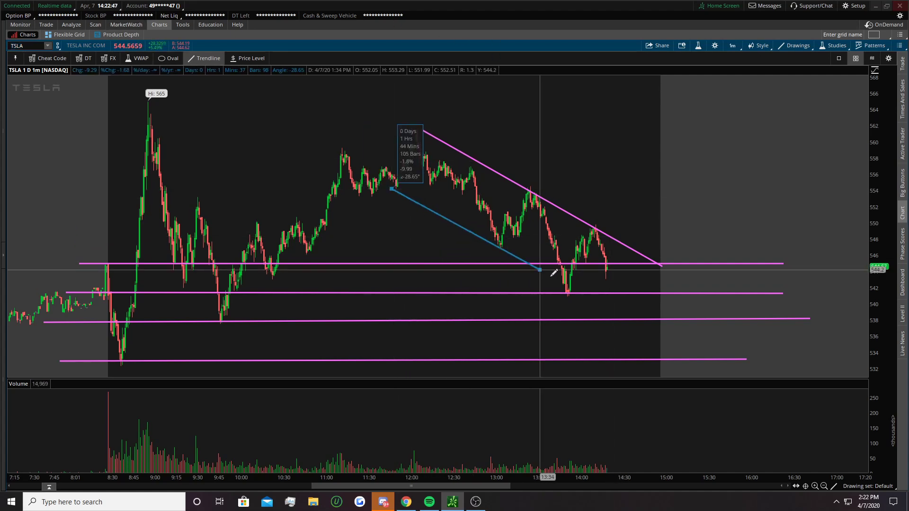
{"action": "left_click", "coordinate": [571, 295]}
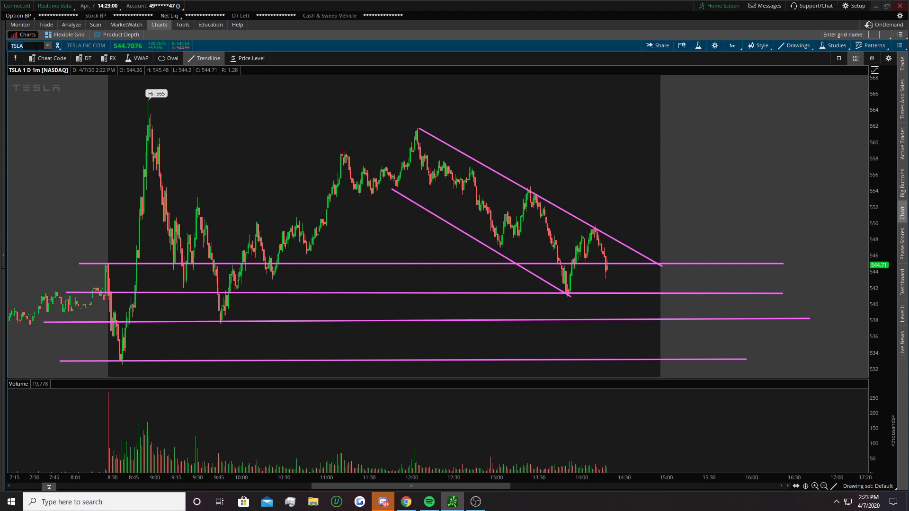
{"action": "type", "text": "N"}
{"action": "key", "text": "Return"}
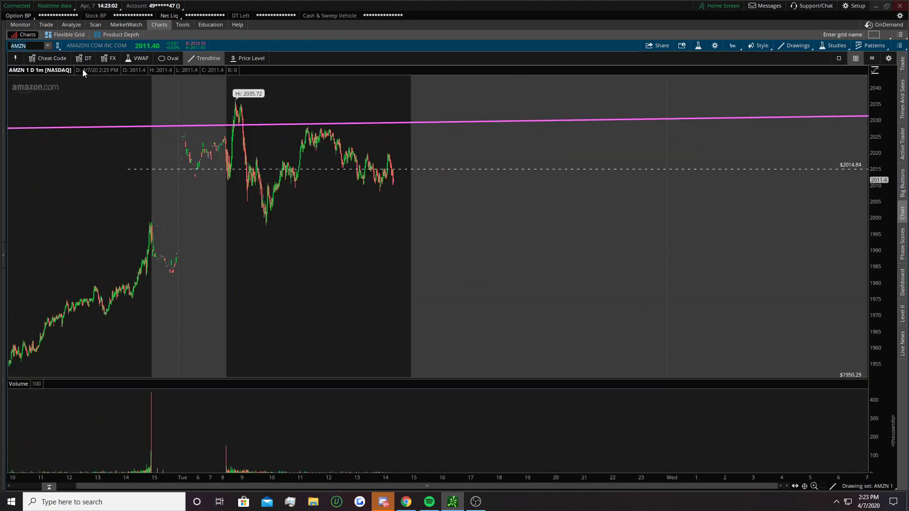
Zoom into today and draw a rising trendline from the day's low toward 2027
{"action": "left_click_drag", "start_coordinate": [185, 233], "coordinate": [186, 234]}
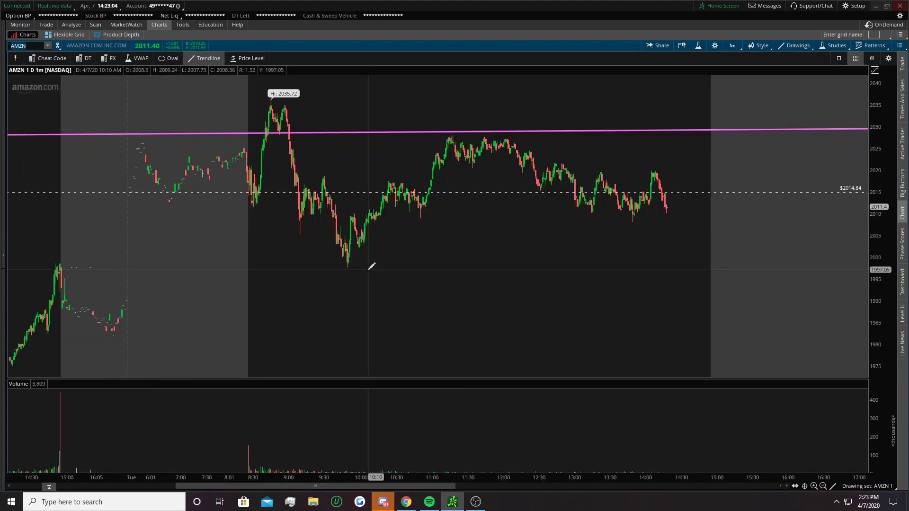
{"action": "left_click", "coordinate": [348, 265]}
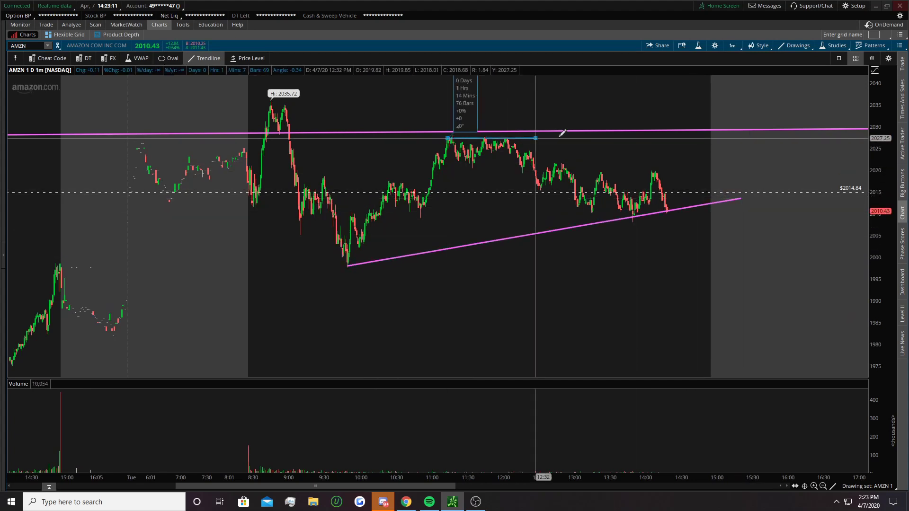
{"action": "left_click", "coordinate": [635, 139]}
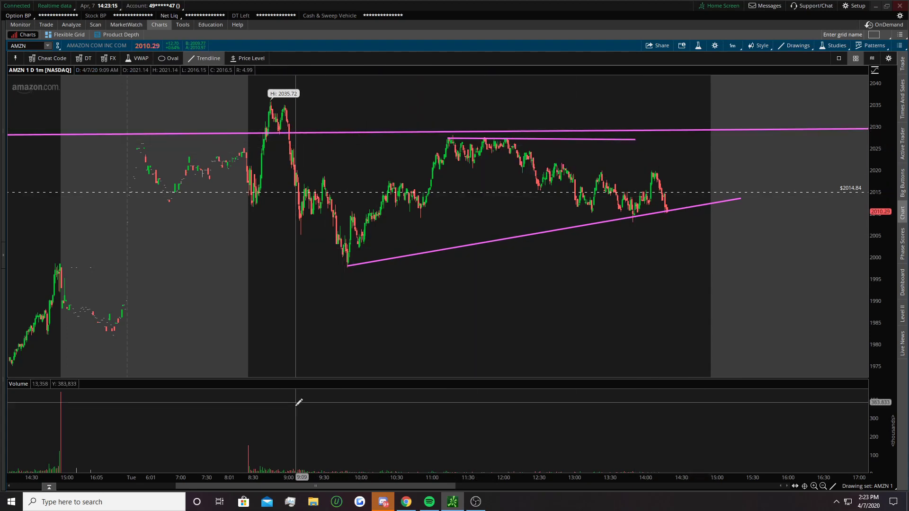
Draw pink Amazon levels near 2008, 2002 and 1998
{"action": "left_click_drag", "start_coordinate": [263, 484], "coordinate": [291, 481]}
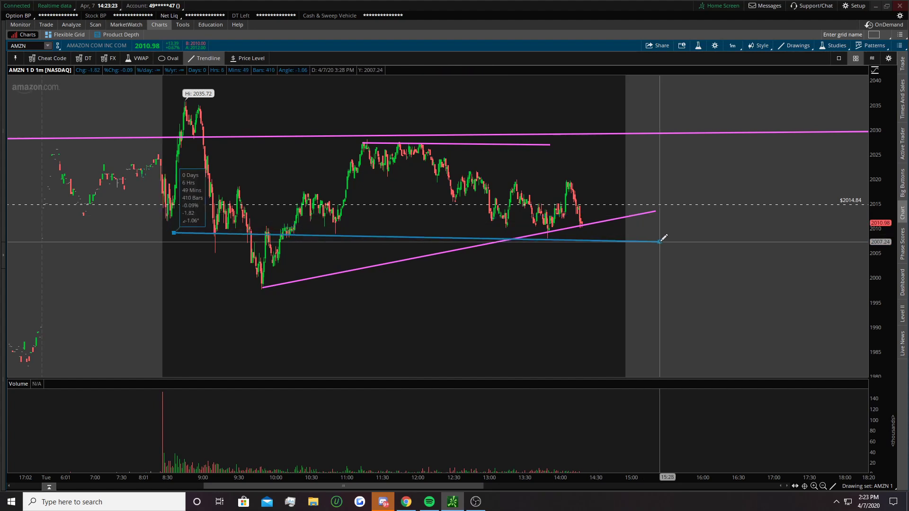
{"action": "left_click", "coordinate": [672, 238]}
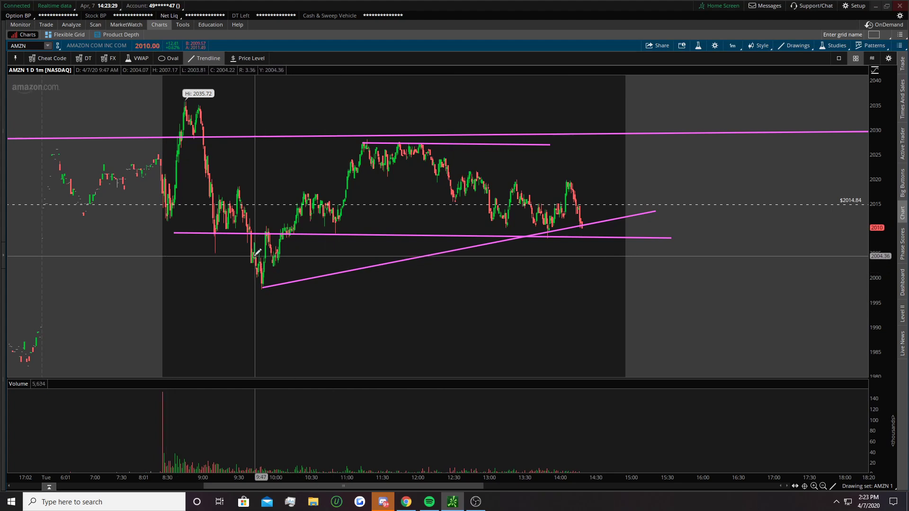
{"action": "left_click", "coordinate": [159, 268]}
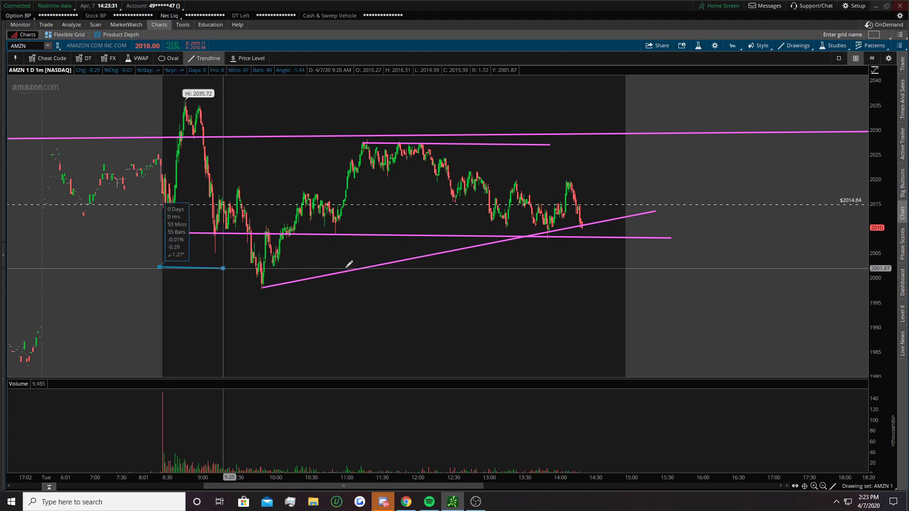
{"action": "left_click", "coordinate": [669, 267]}
{"action": "left_click", "coordinate": [169, 286]}
{"action": "left_click", "coordinate": [656, 287]}
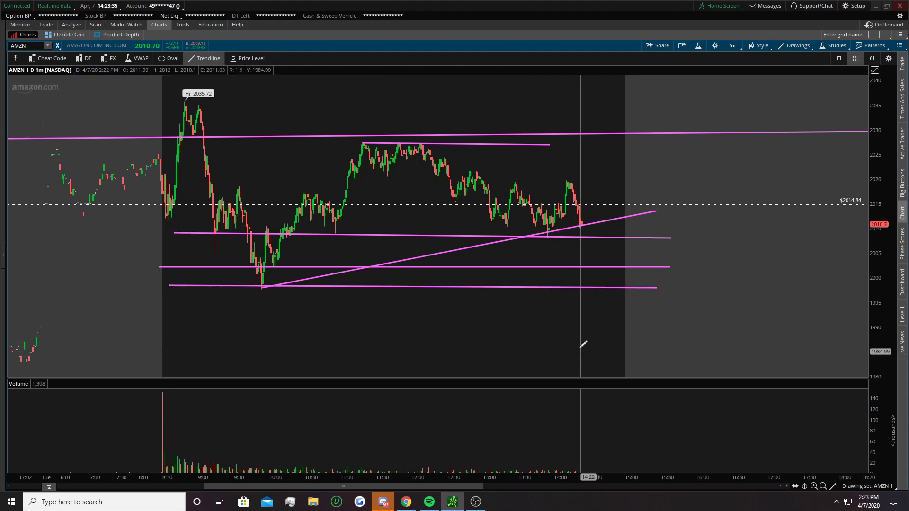
Zoom in on today's Amazon price action and load the AMD chart
{"action": "left_click_drag", "start_coordinate": [639, 298], "coordinate": [193, 314]}
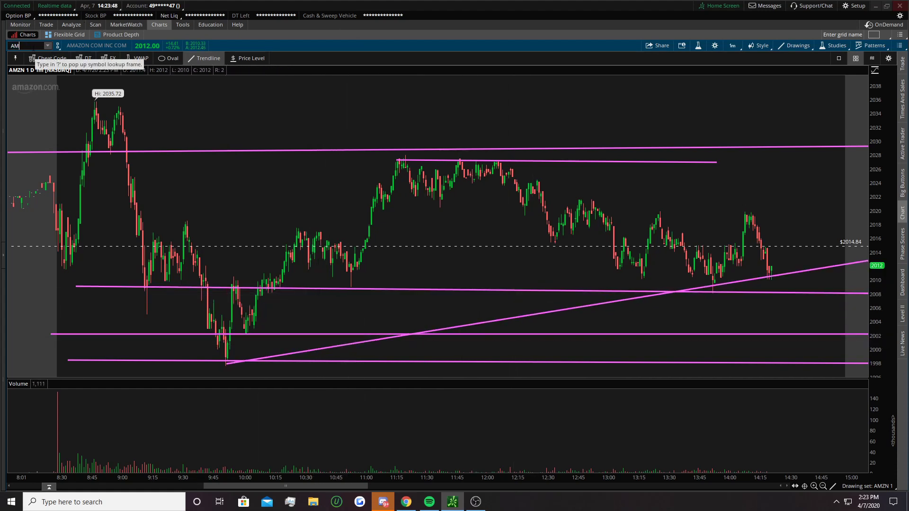
{"action": "type", "text": "D"}
{"action": "key", "text": "Return"}
Zoom AMD to 10:45–14:55 and start a pink level at the 13:50 low near 47.5
{"action": "left_click_drag", "start_coordinate": [469, 242], "coordinate": [211, 227]}
{"action": "left_click_drag", "start_coordinate": [669, 241], "coordinate": [273, 244]}
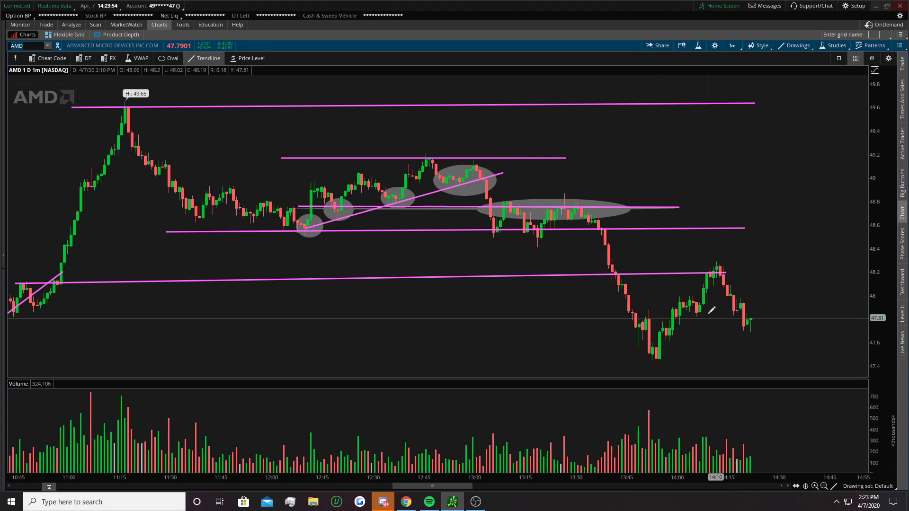
{"action": "left_click", "coordinate": [488, 358]}
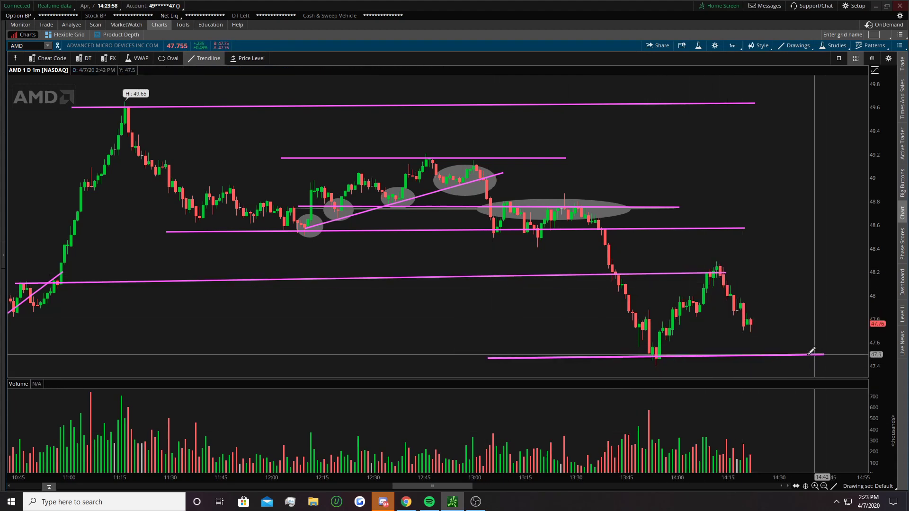